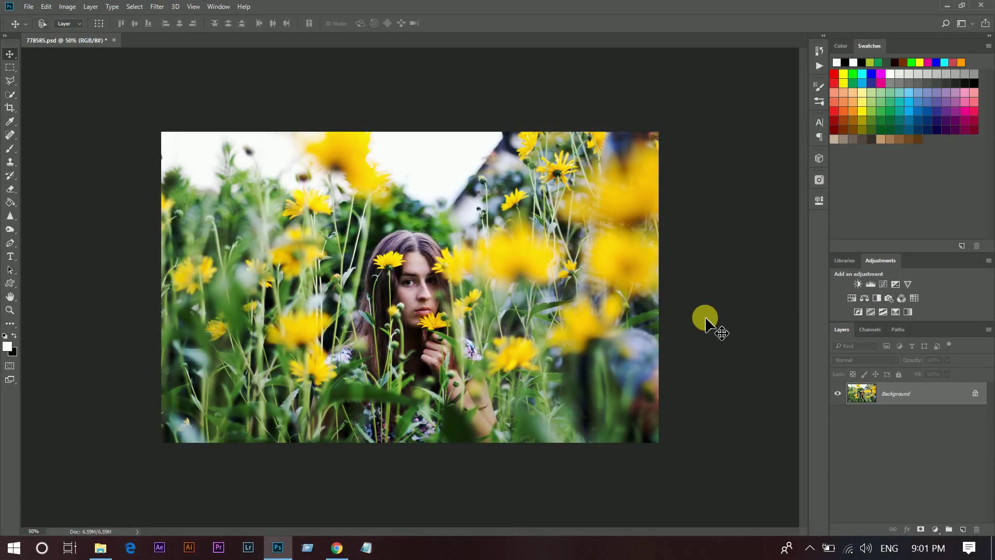
Duplicate the Background layer and convert the copy to a smart object
key(ctrl+0)
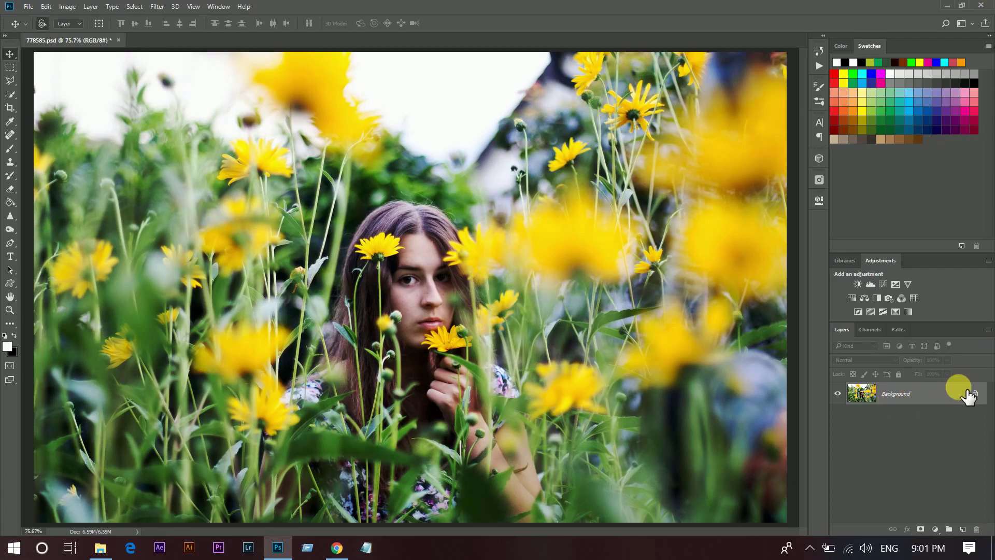
key(ctrl+j)
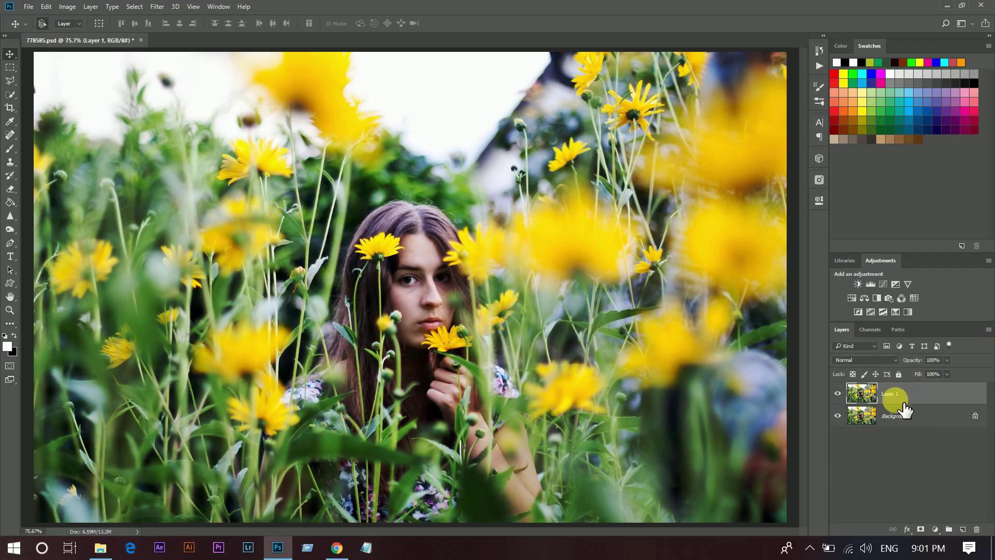
right_click(908, 397)
click(660, 265)
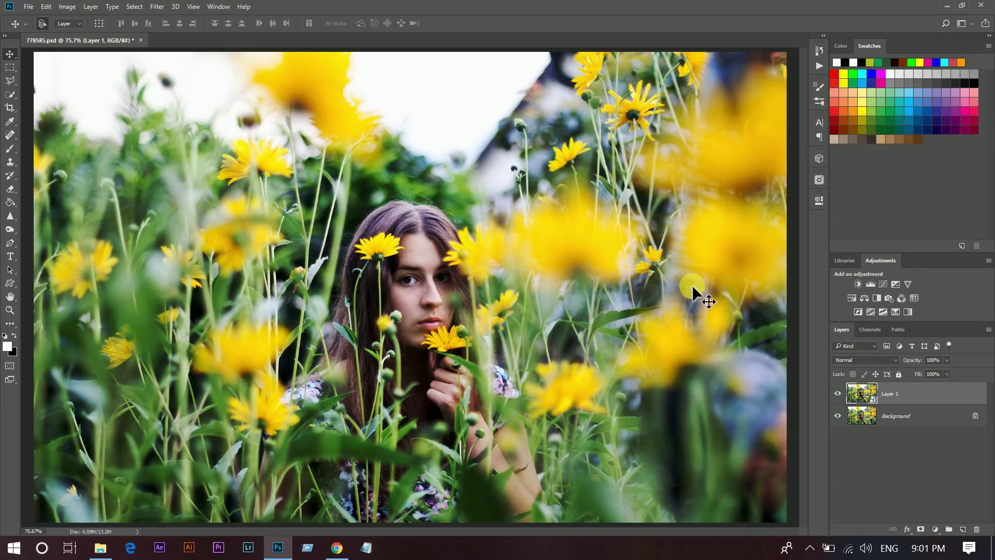
Open the Camera Raw Filter on the duplicate layer and set Temperature to +22 and Tint to -10
click(157, 6)
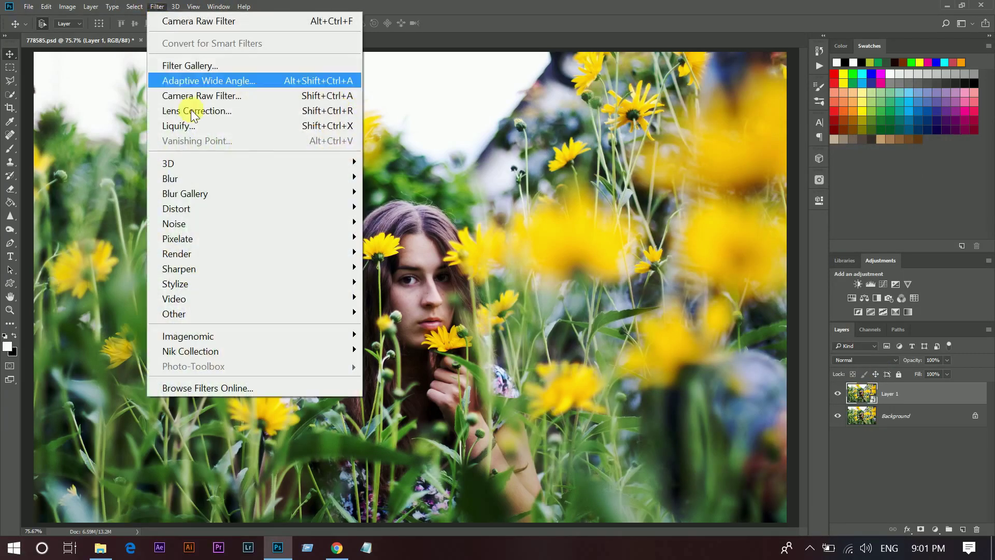
click(238, 98)
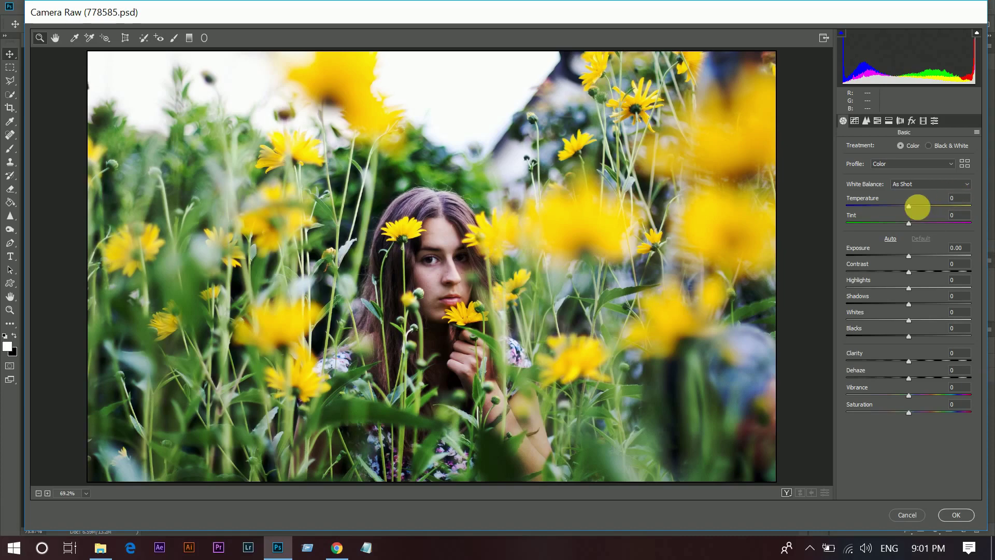
click(917, 205)
drag(917, 205, 903, 222)
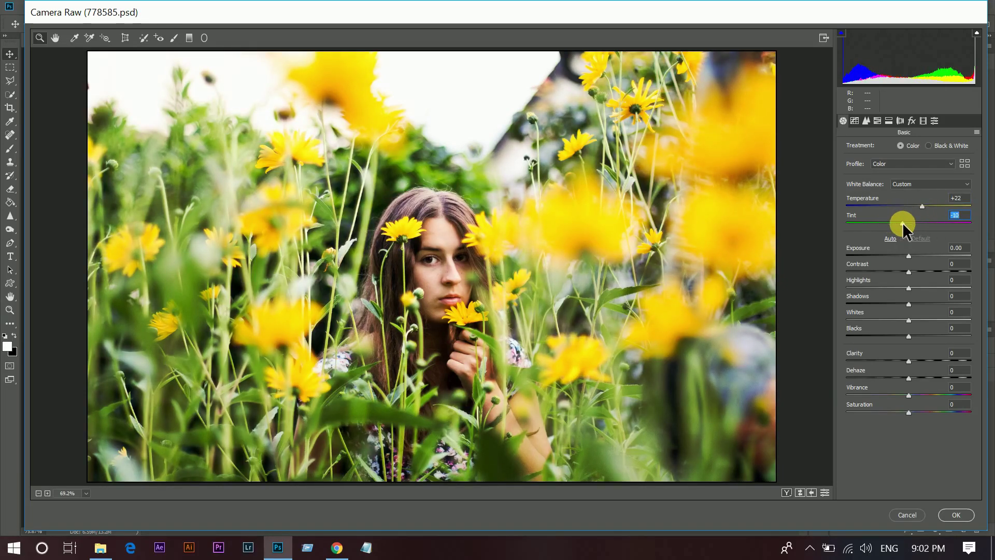
Set Exposure to +0.05, Contrast to +20, Highlights to -79 and Shadows to +100 in the basic adjustments
click(908, 257)
drag(908, 257, 923, 271)
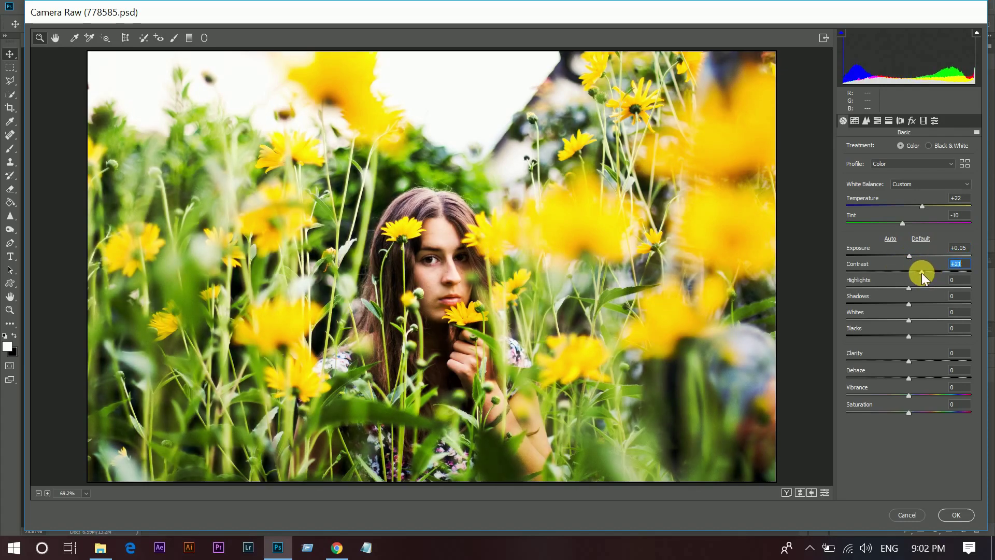
drag(909, 287, 859, 289)
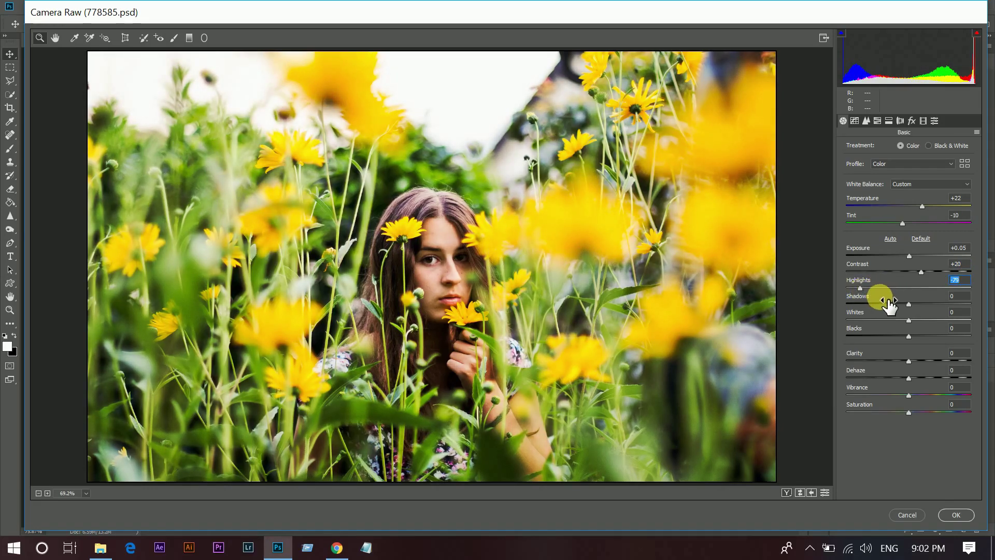
drag(908, 304, 990, 299)
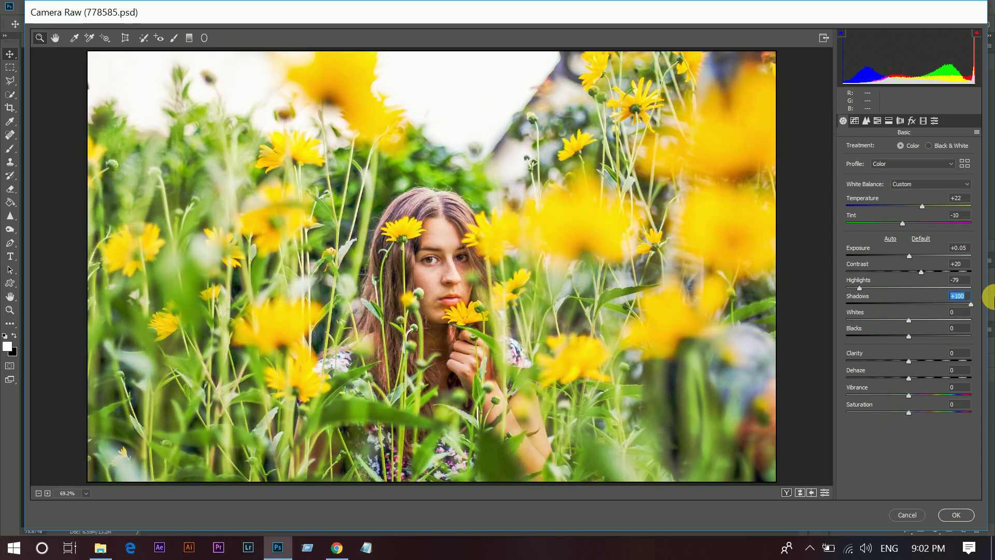
Lower Whites to -80 and Blacks to -52 in the basic adjustments
drag(891, 318, 856, 323)
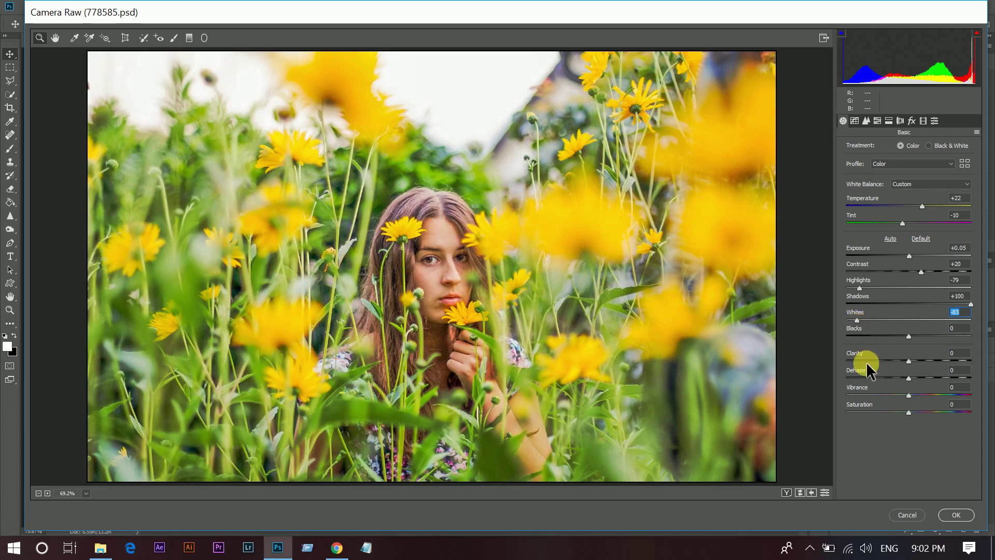
key(Up)
key(Up)
key(Up)
click(893, 337)
drag(892, 337, 872, 338)
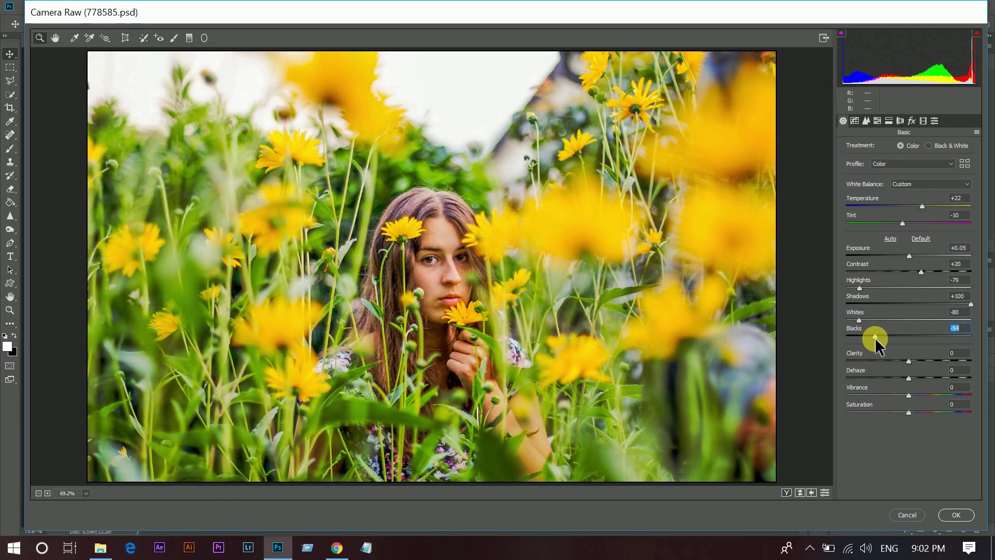
key(Up)
key(Up)
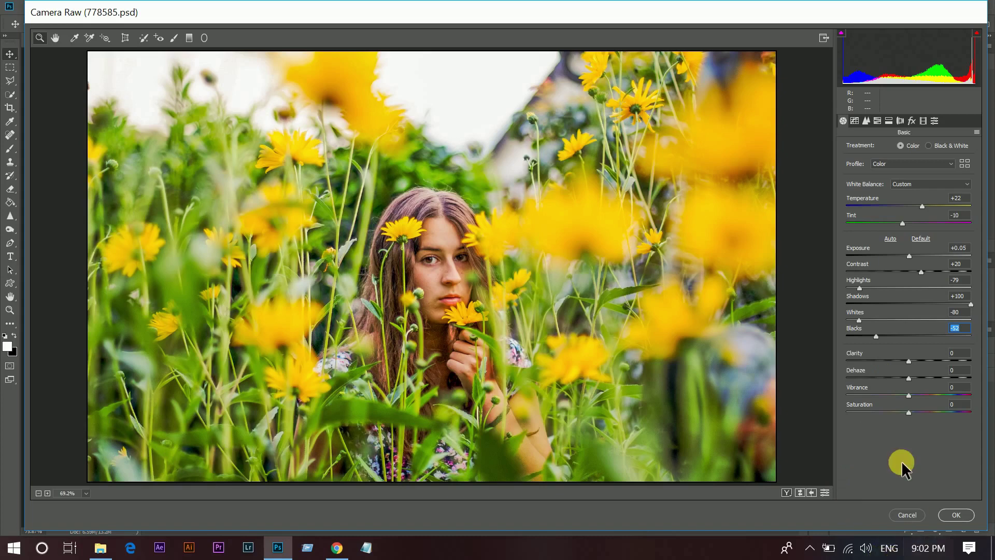
Set Clarity to +10 and Dehaze to +5
click(918, 359)
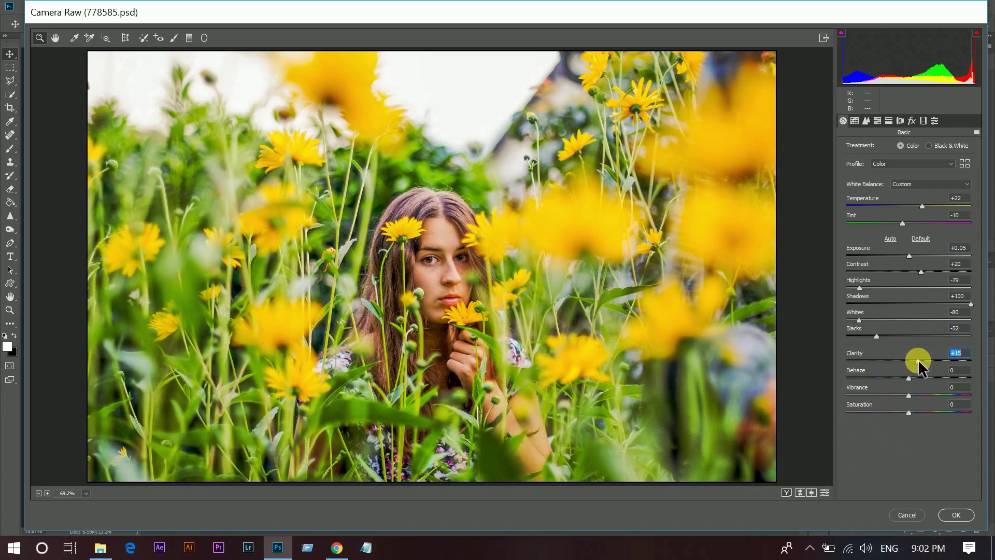
drag(916, 359, 914, 361)
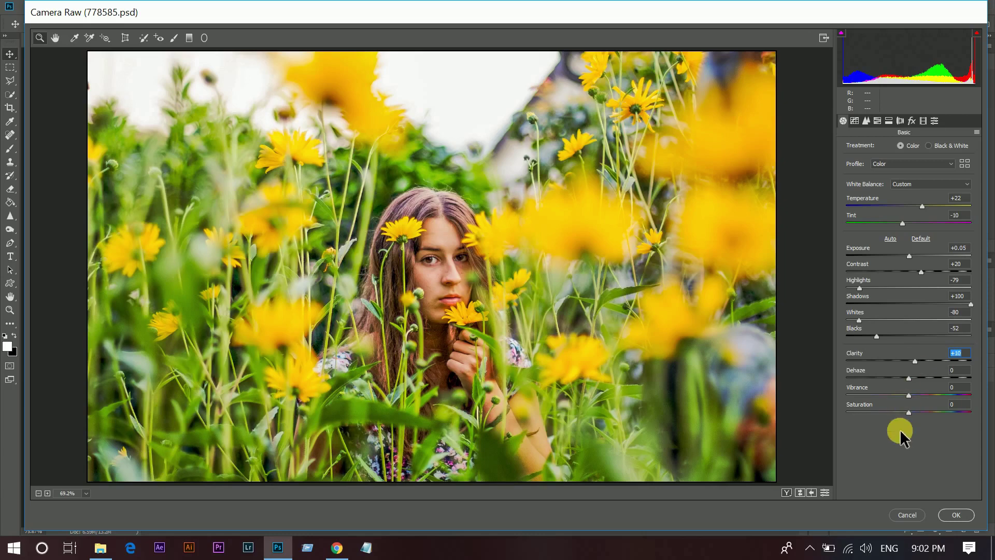
drag(916, 382, 912, 377)
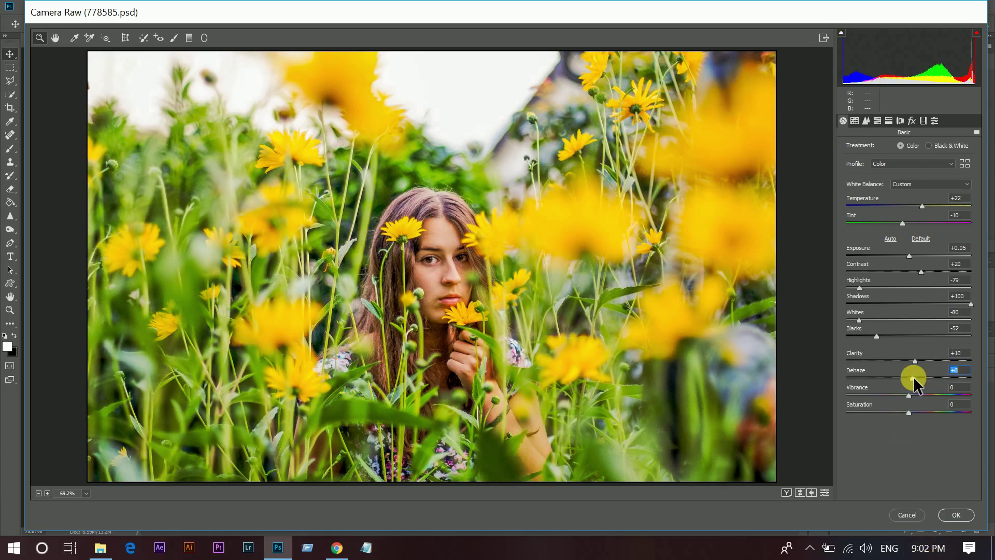
drag(914, 376, 911, 377)
Raise Vibrance to +27 and moderately reduce the photo's overall Saturation
drag(938, 395, 932, 394)
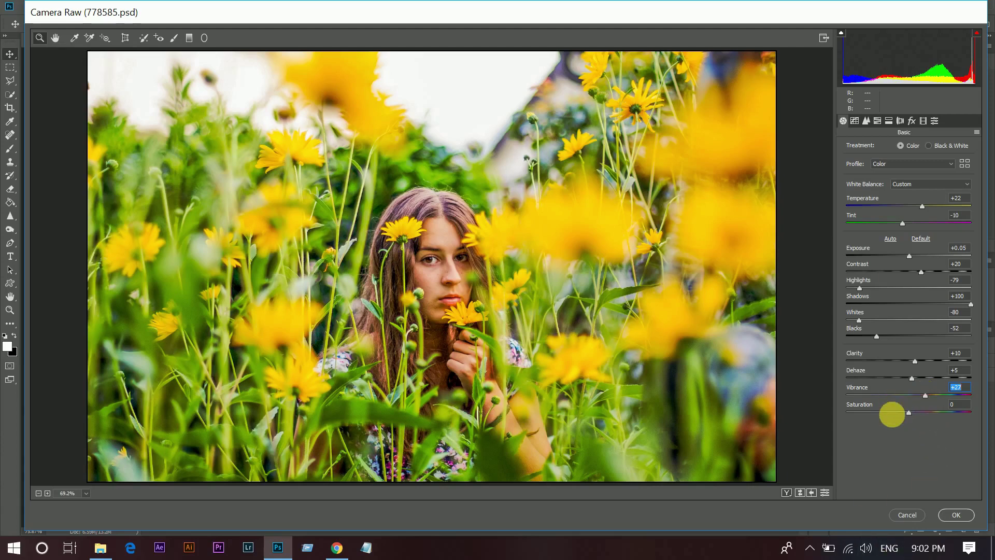
click(888, 411)
drag(890, 412, 892, 412)
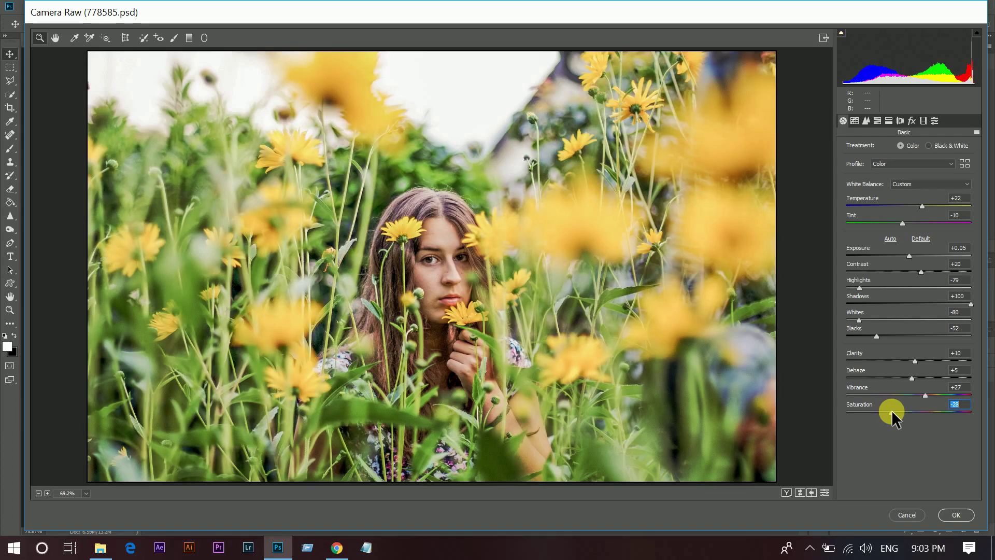
key(Up)
key(Up)
Sharpen the photo with Amount 50 and Detail 48, keeping the default Radius and Masking
click(865, 120)
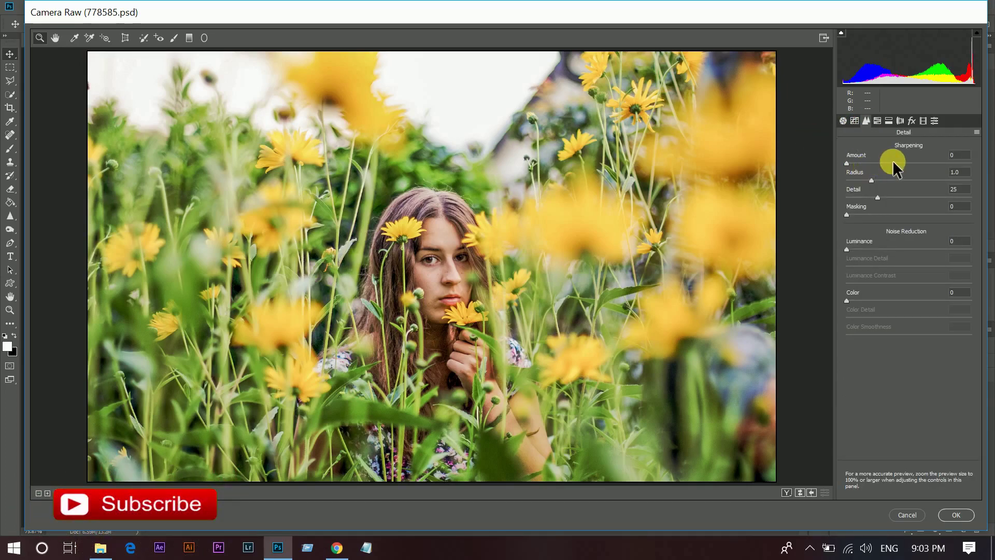
drag(892, 160, 886, 160)
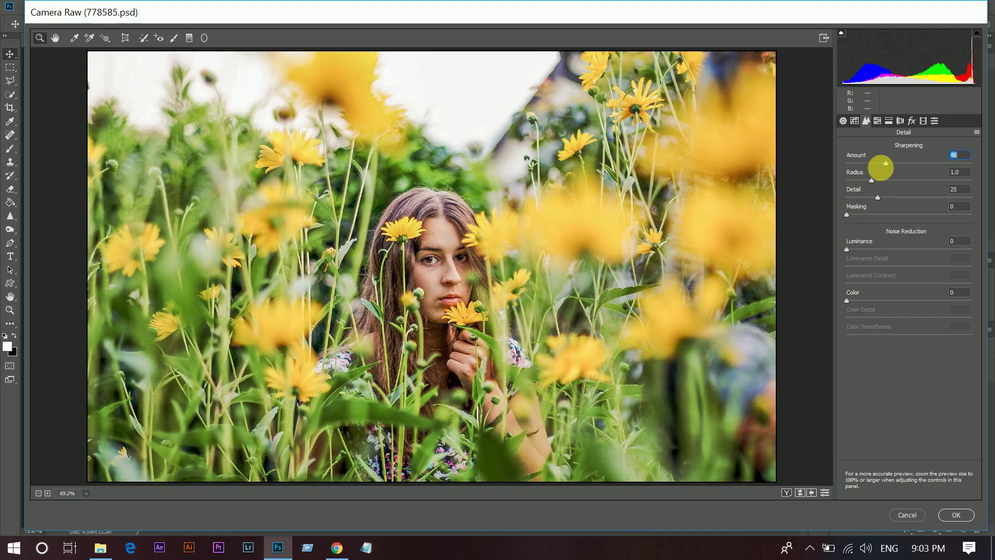
drag(885, 163, 889, 163)
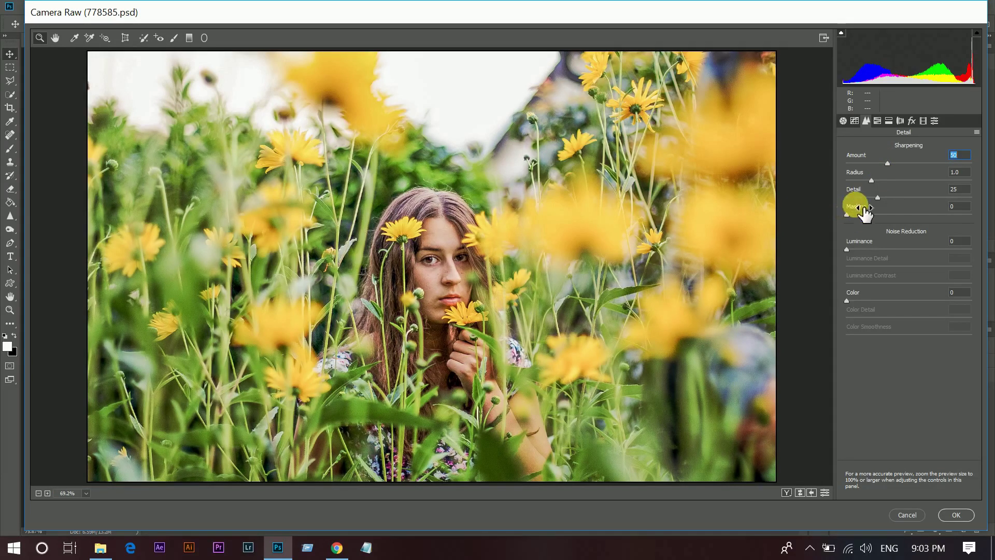
drag(896, 199, 921, 199)
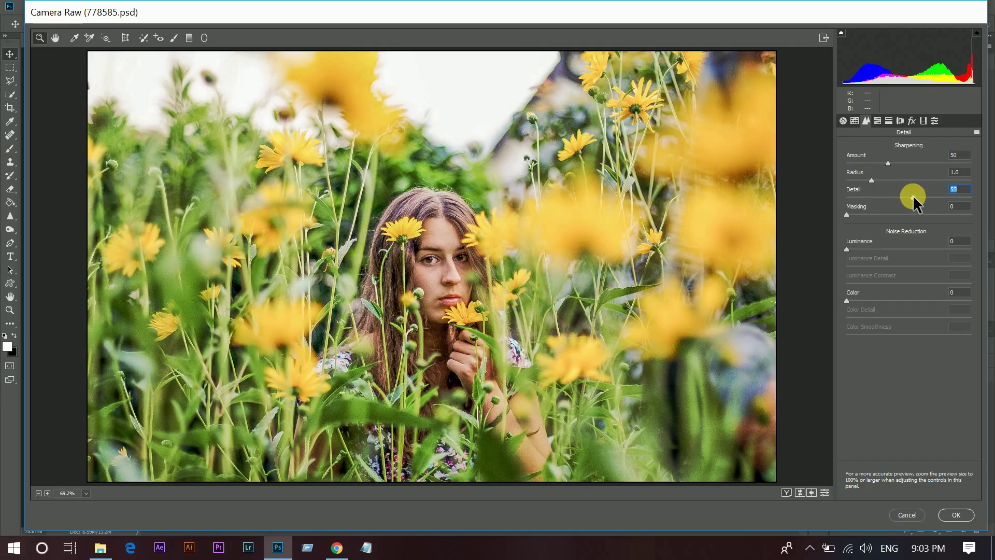
key(Down)
key(Down)
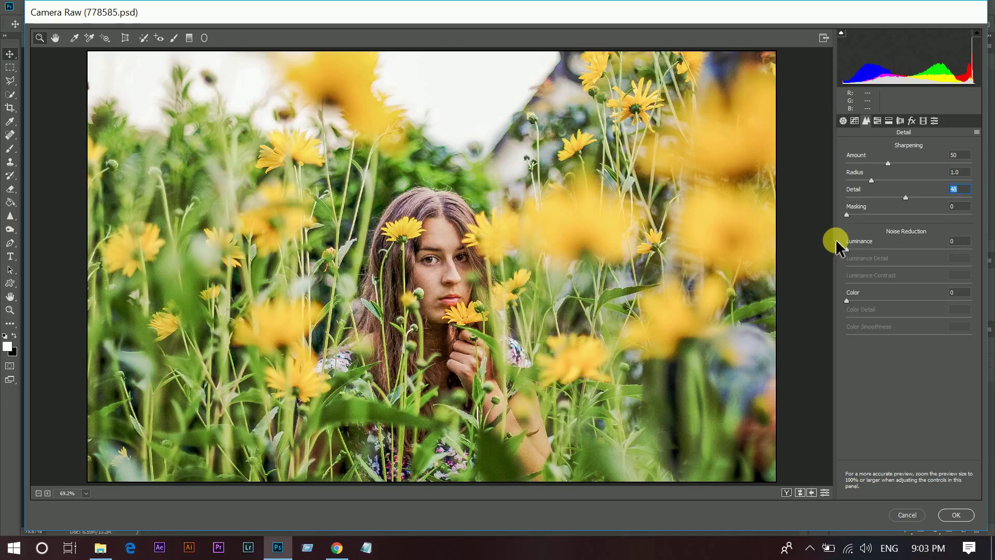
Apply noise reduction with Luminance 35, Luminance Detail 87, Luminance Contrast 47 and Color 100
drag(869, 250, 890, 252)
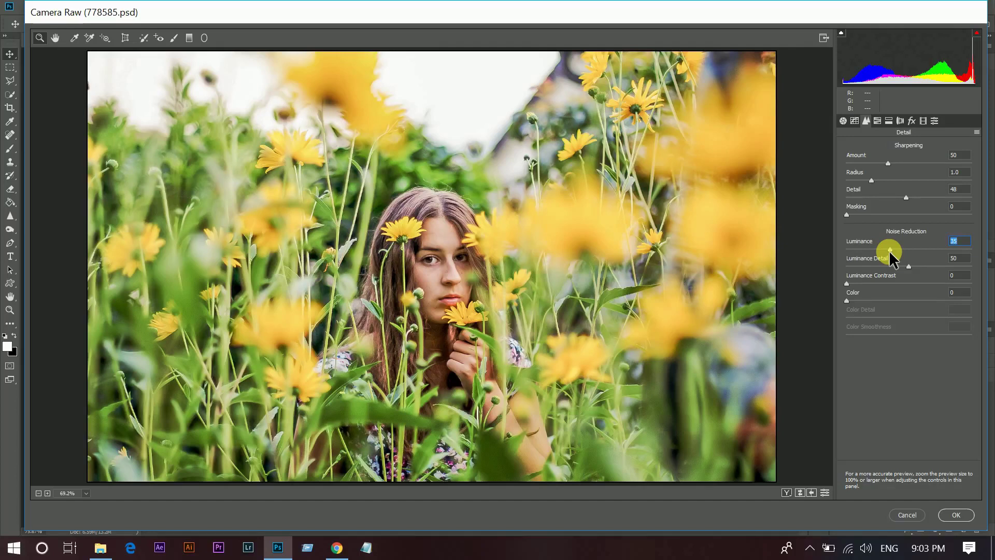
drag(928, 263, 934, 266)
click(874, 282)
drag(875, 283, 973, 300)
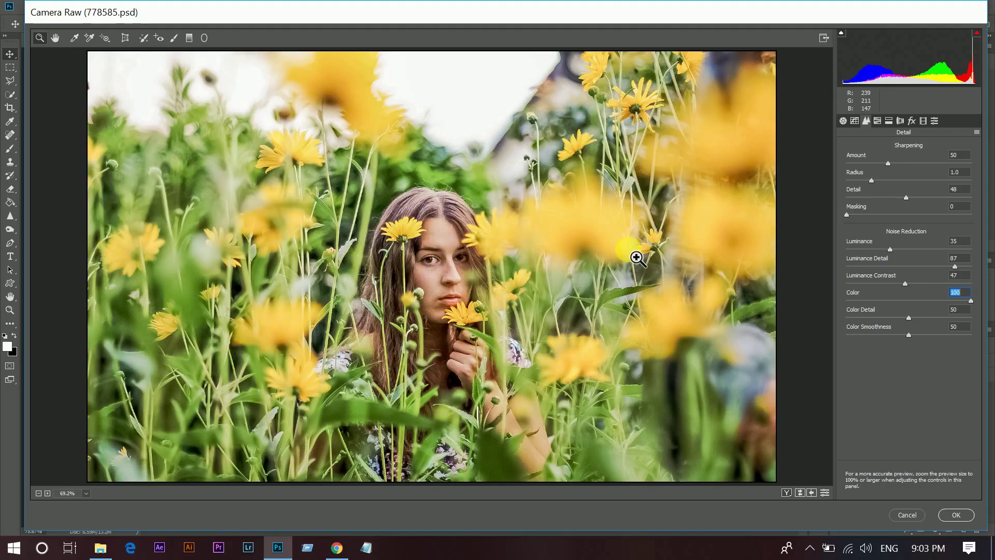
Shift the HSL hue of Reds to -34, Oranges to -20 and Yellows to +5
click(878, 120)
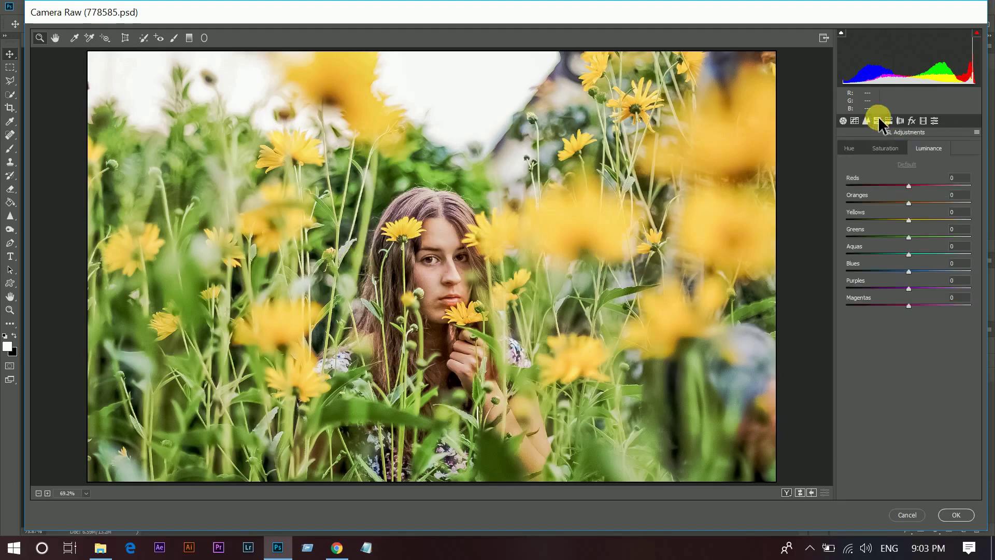
click(848, 149)
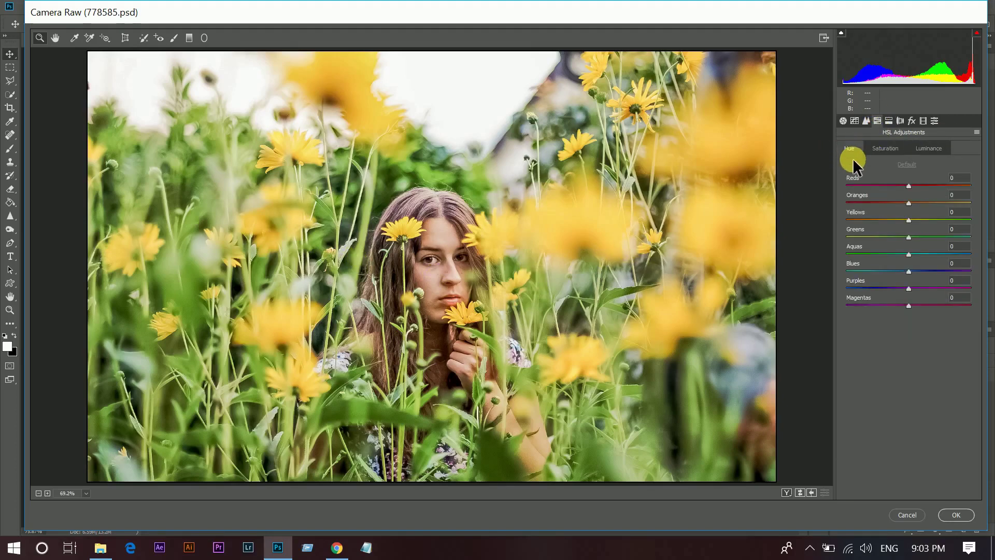
mouse_move(908, 186)
mouse_down()
mouse_move(701, 195)
mouse_move(865, 198)
mouse_move(891, 184)
mouse_up()
mouse_move(892, 200)
mouse_down()
mouse_move(961, 203)
mouse_move(897, 201)
mouse_up()
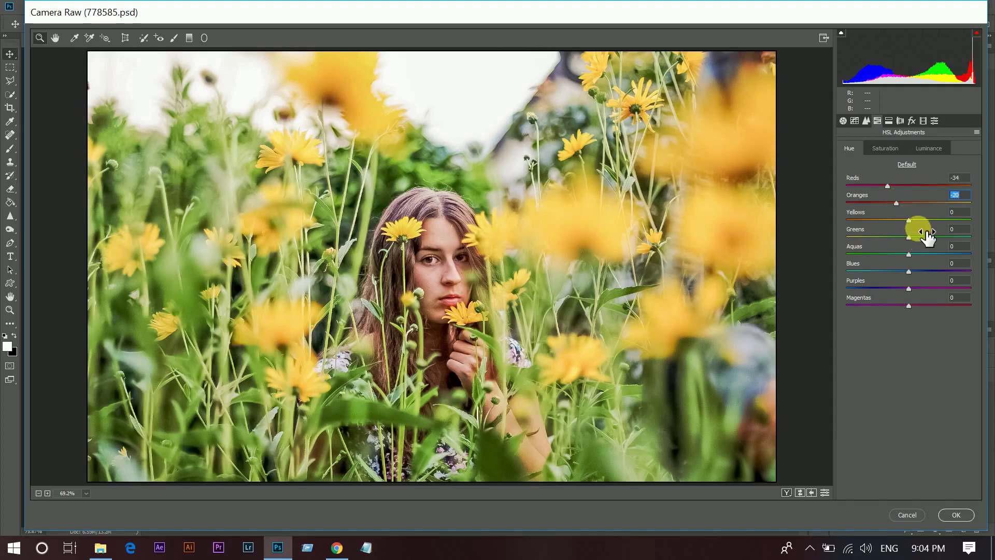
drag(918, 220, 910, 222)
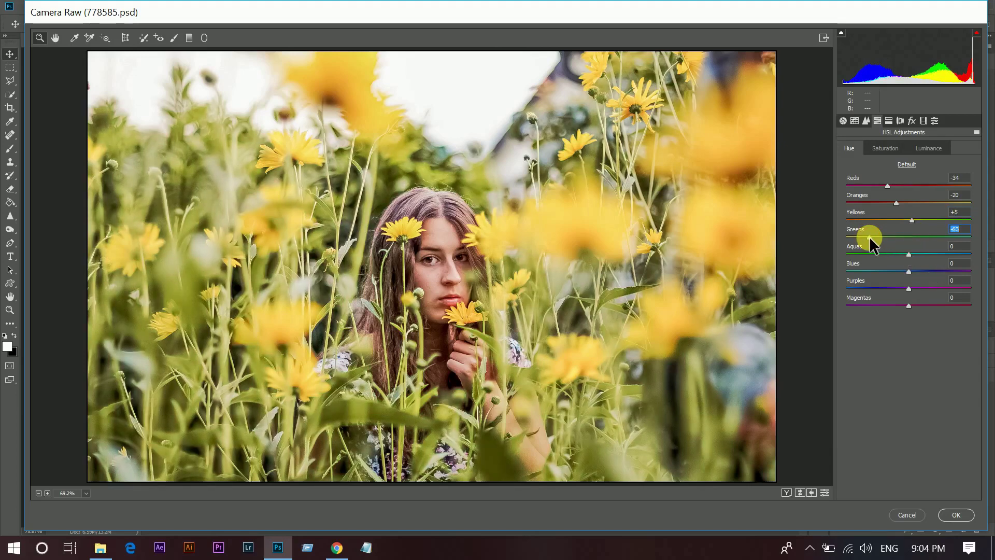
Shift the HSL hue of Greens to -37, Aquas to -8 and Blues to about -78
click(895, 245)
drag(891, 242, 885, 244)
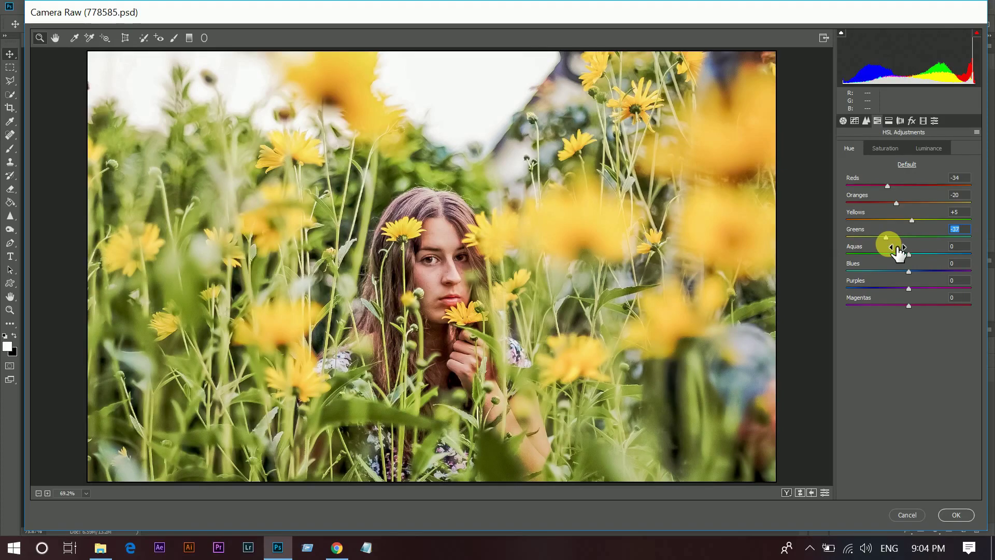
mouse_move(899, 253)
mouse_down()
mouse_move(953, 255)
mouse_move(582, 262)
mouse_move(694, 275)
mouse_move(899, 275)
mouse_move(841, 279)
mouse_move(903, 262)
mouse_up()
click(871, 271)
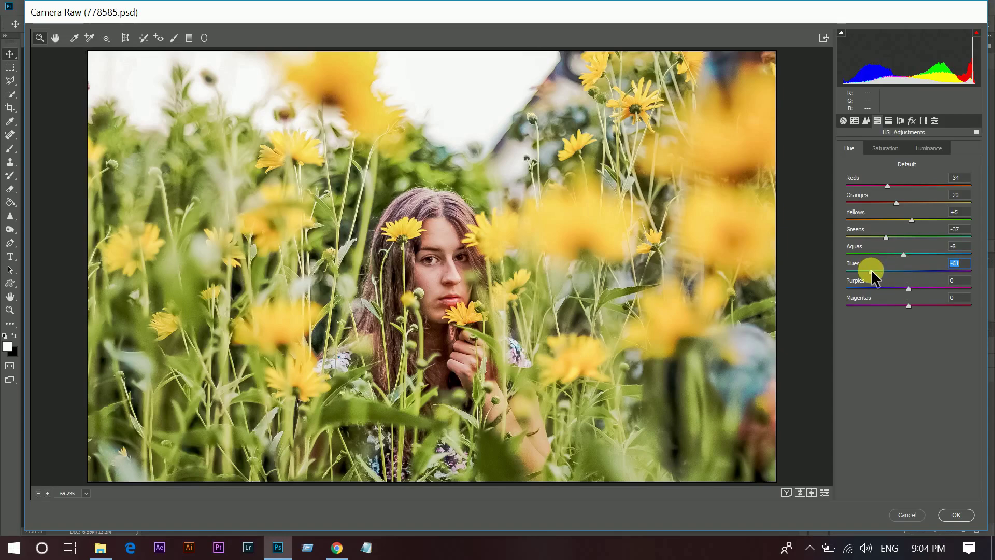
drag(864, 274, 861, 274)
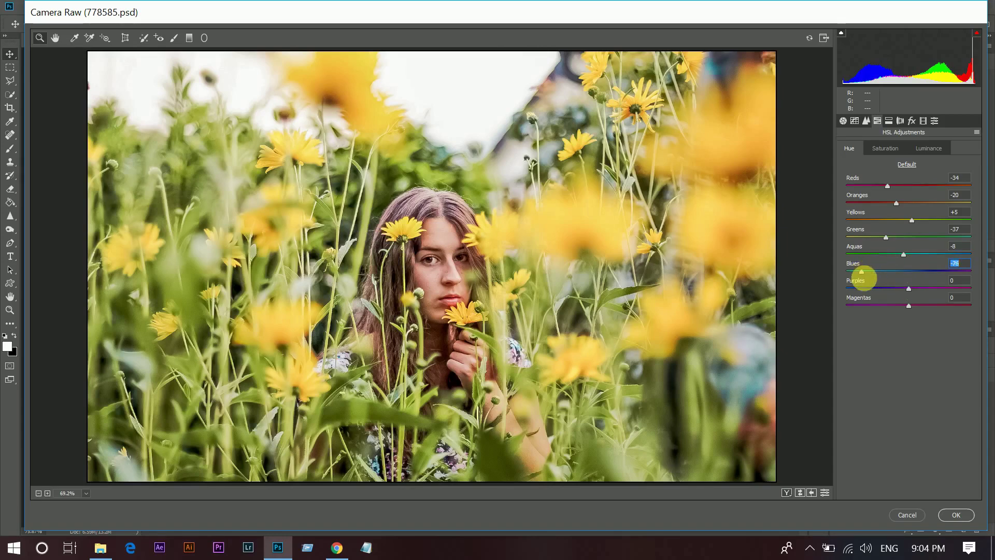
Reduce the HSL saturation of Reds to -49, Oranges to -6 and Yellows to -8
click(883, 143)
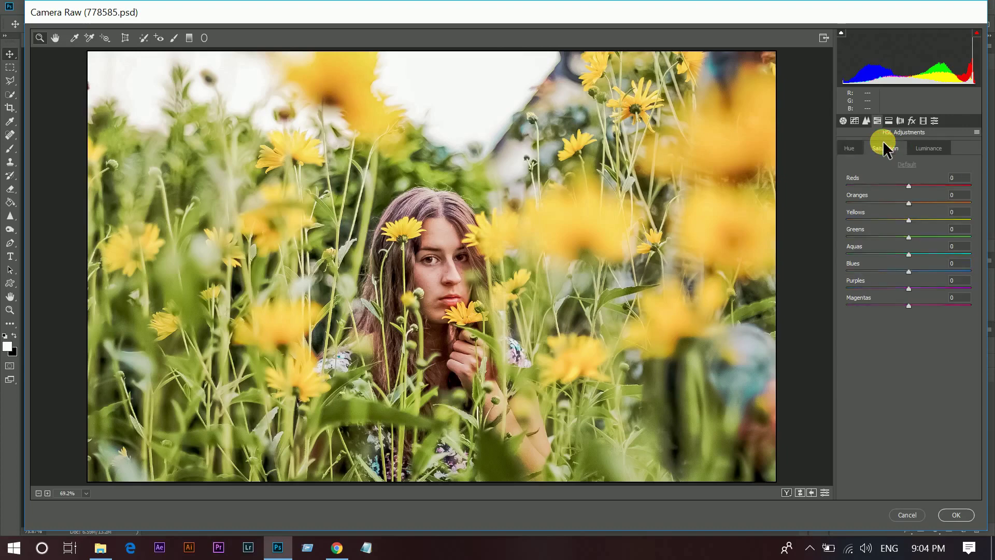
click(869, 184)
drag(881, 187, 905, 202)
click(908, 216)
click(903, 220)
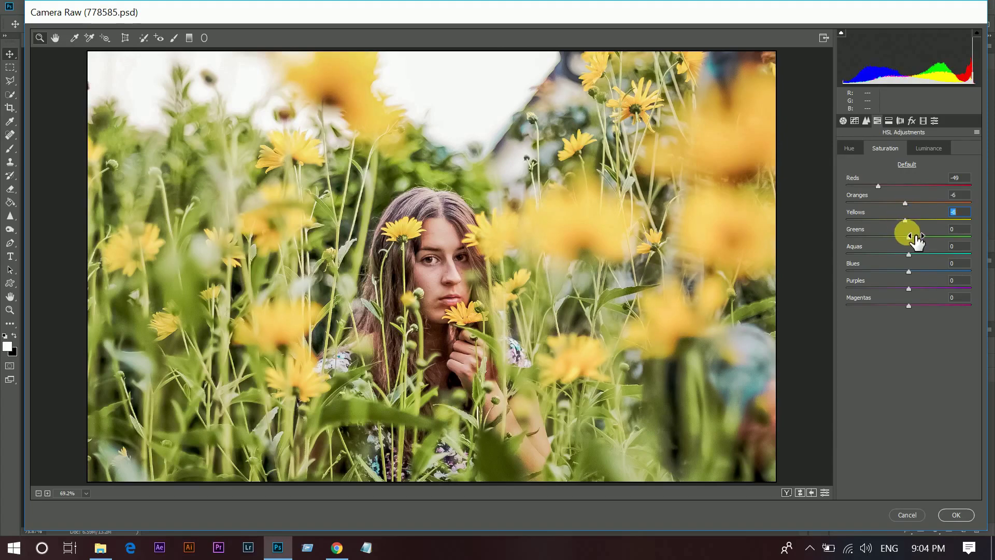
key(Down)
key(Down)
Reduce the HSL saturation of Greens to -42, Aquas to -31 and Blues to -31
drag(915, 238, 881, 232)
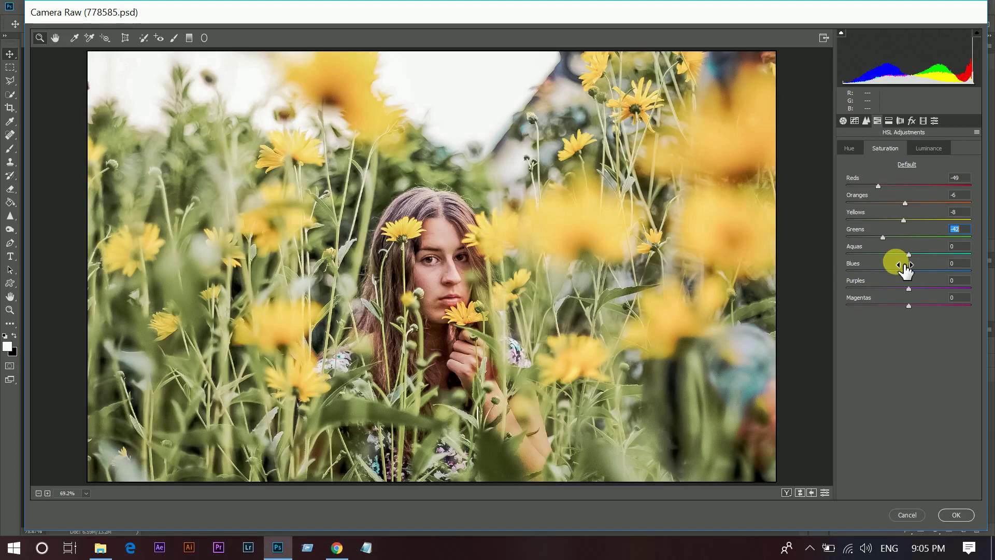
click(887, 253)
click(893, 271)
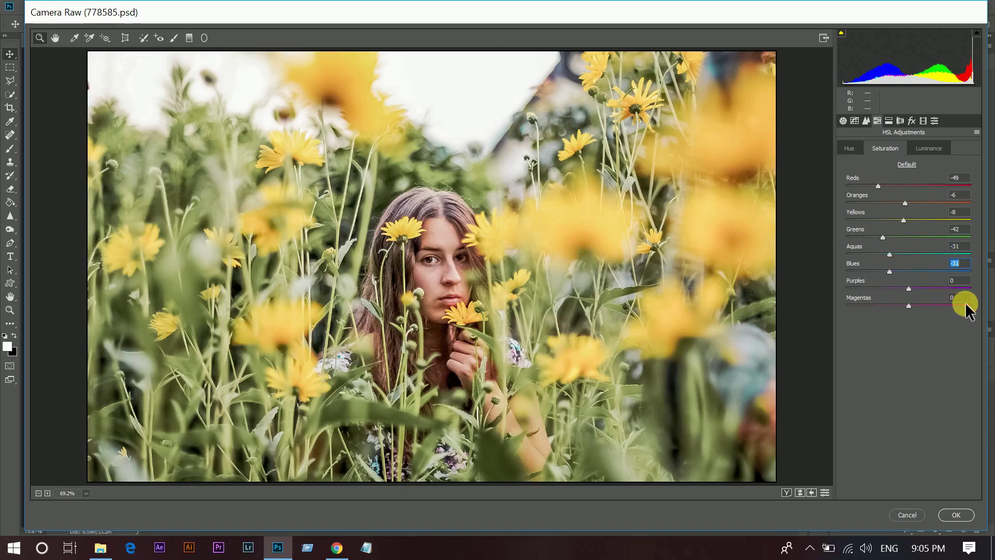
Reduce the HSL saturation of Purples to -31, lower the Magentas saturation as well, and raise the luminance of Oranges to +9
mouse_move(888, 287)
mouse_down()
mouse_move(813, 287)
mouse_move(990, 303)
mouse_move(809, 277)
mouse_move(893, 288)
mouse_up()
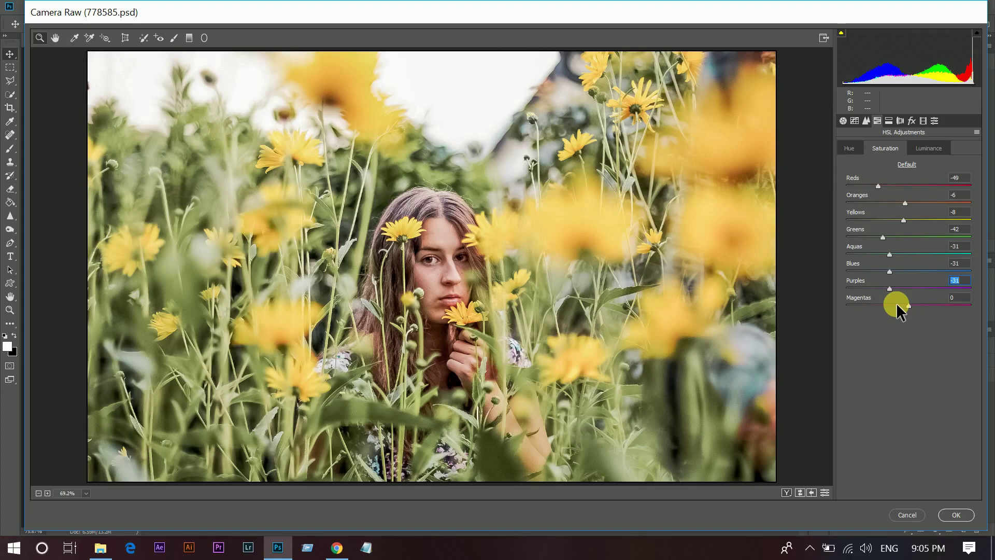
click(891, 306)
click(929, 148)
click(918, 203)
drag(915, 202, 916, 204)
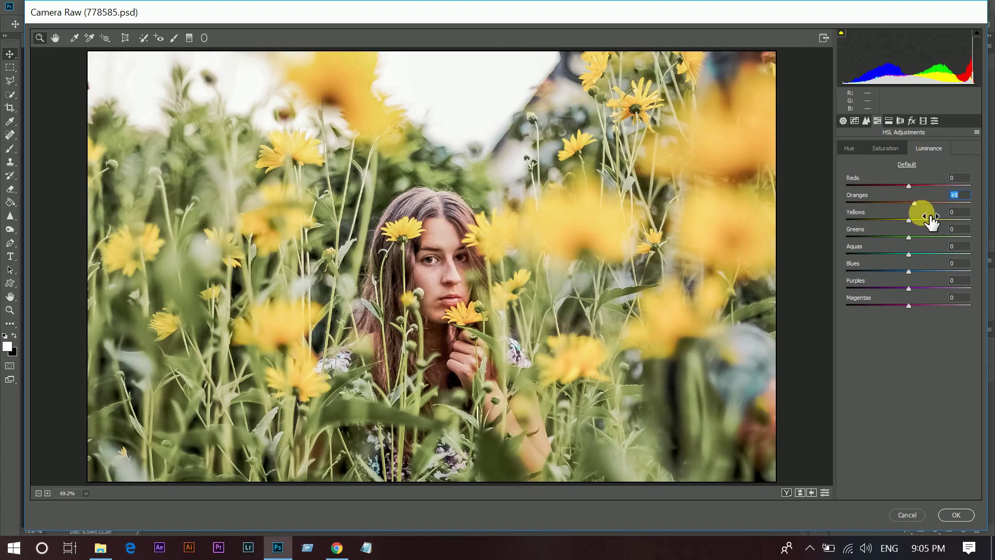
Tint the highlights with Split Toning at hue 161 and saturation 14
click(887, 123)
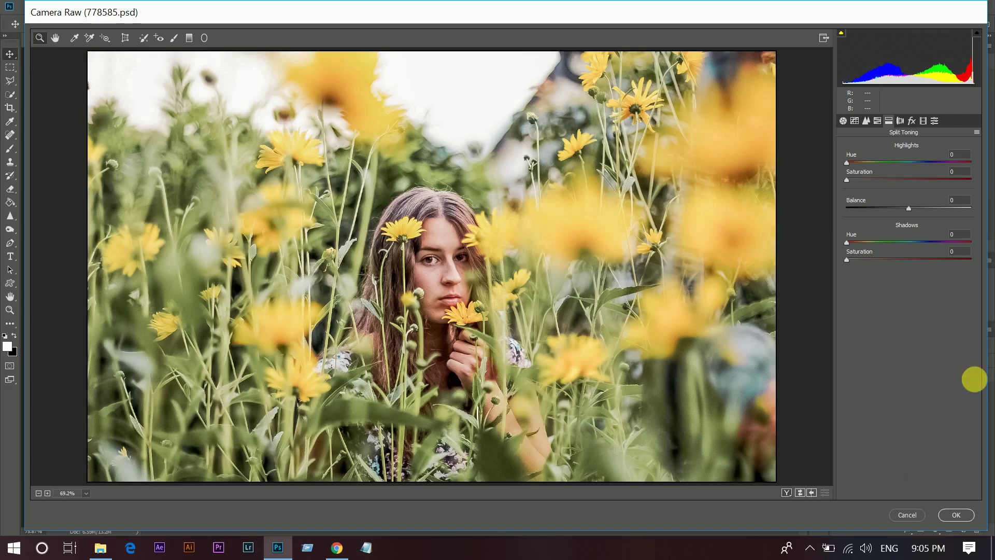
click(907, 163)
click(880, 179)
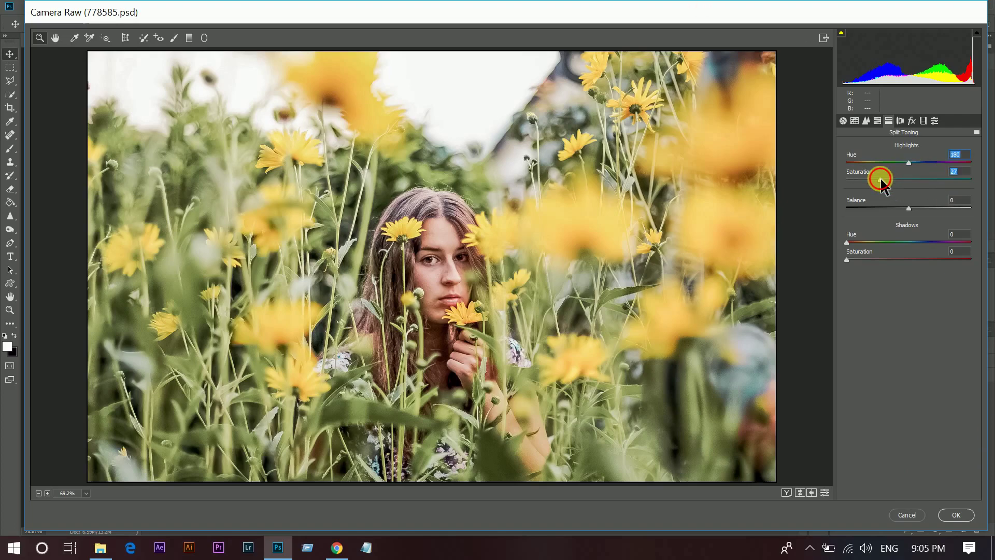
click(908, 165)
click(900, 163)
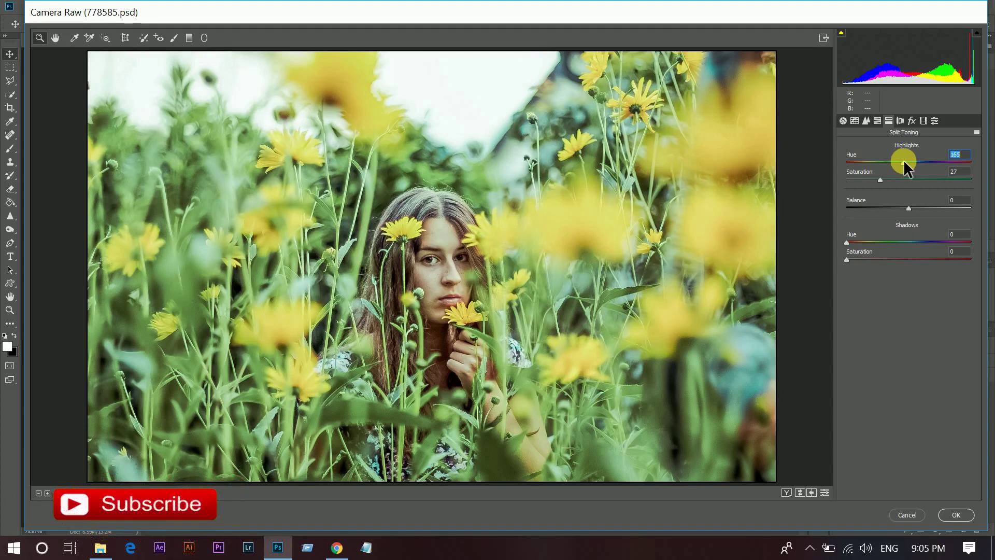
drag(880, 180, 863, 180)
Tint the Split Toning shadows with hue 248 and saturation 28, and shift the balance to about +2
click(909, 254)
click(905, 242)
click(902, 255)
click(896, 259)
drag(909, 240, 931, 239)
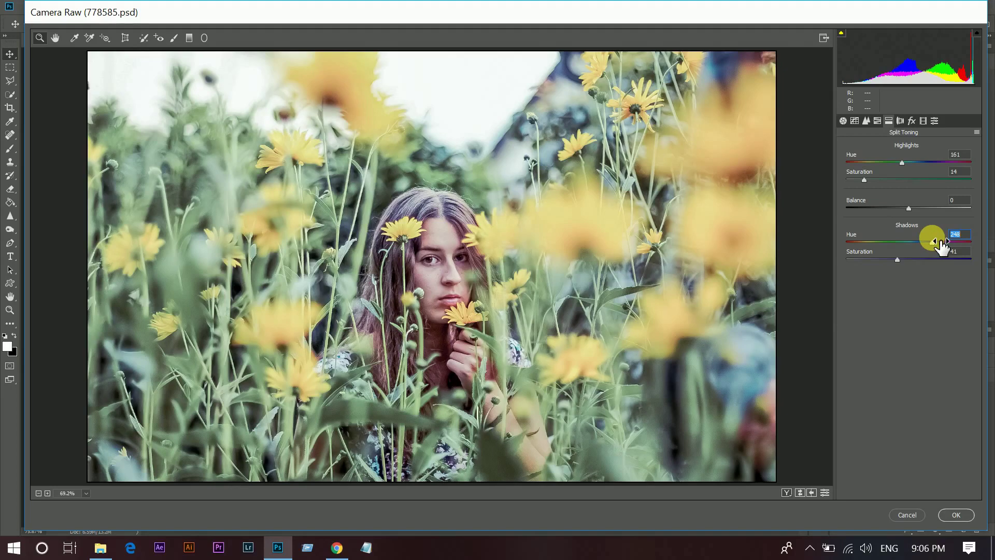
click(872, 259)
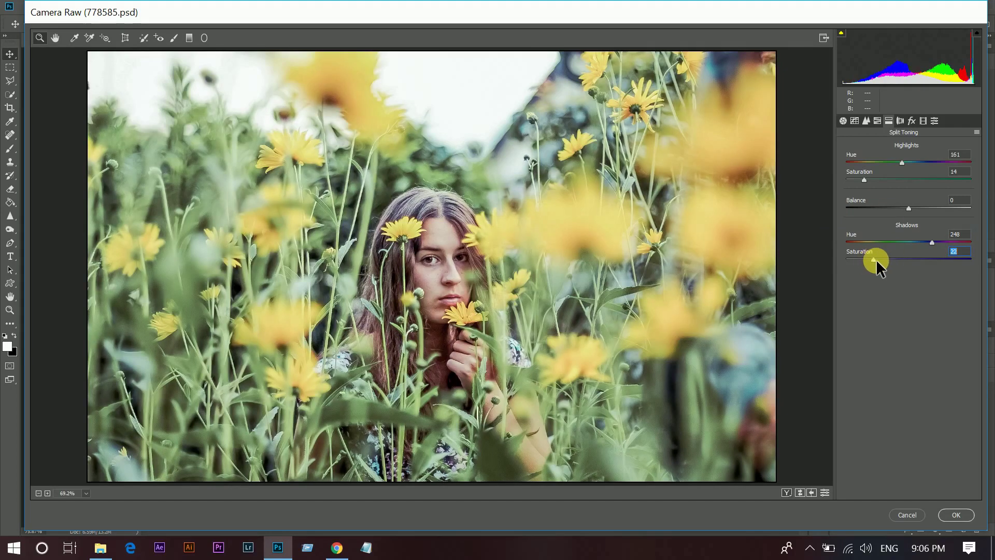
drag(876, 260, 881, 259)
click(954, 199)
drag(913, 201, 914, 202)
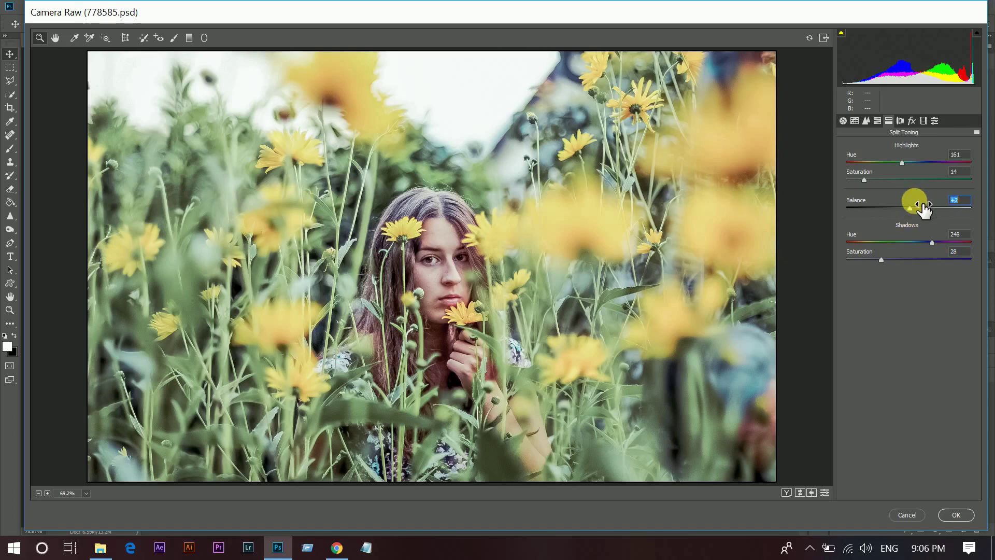
Add film grain to the photo with an amount of 15
click(913, 121)
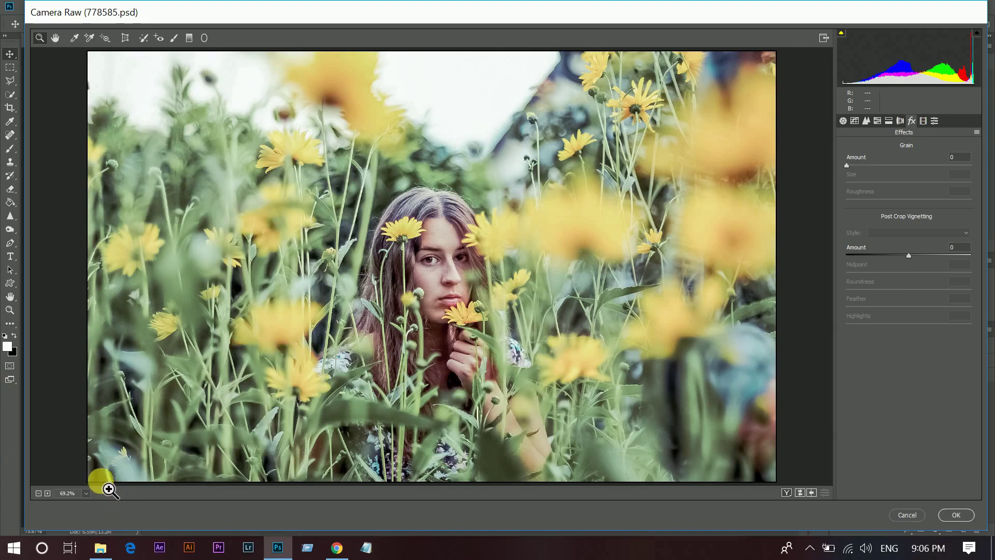
drag(873, 169, 864, 167)
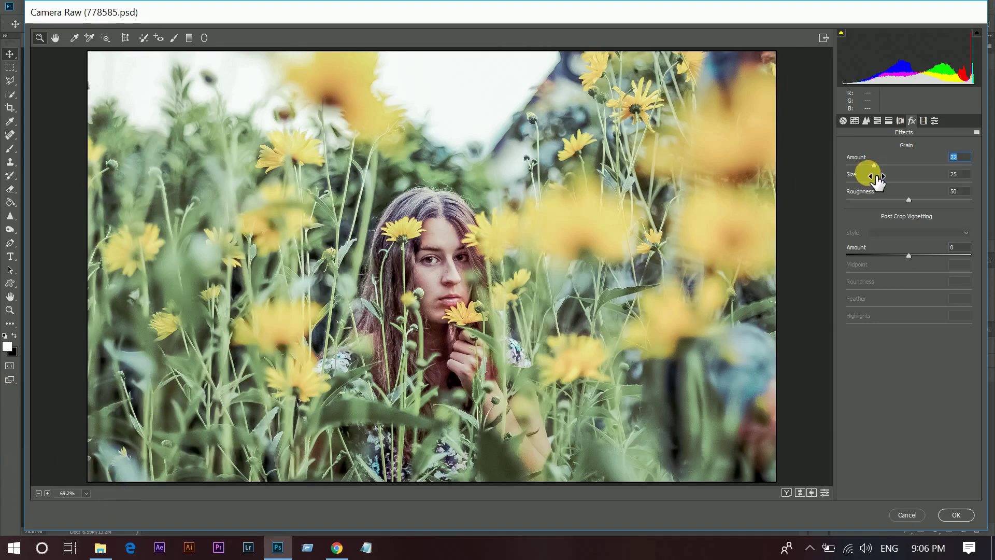
drag(863, 166, 865, 166)
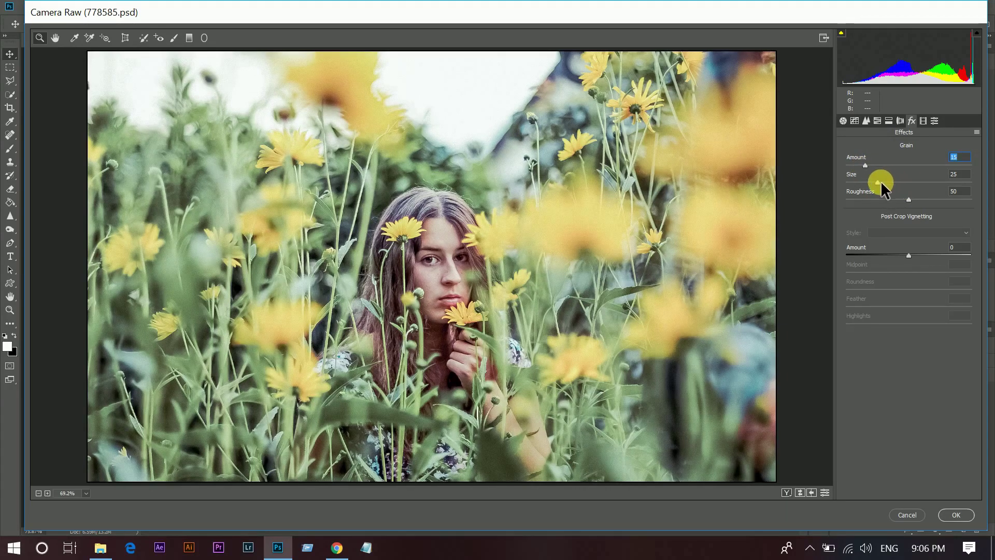
Add a Highlight Priority post-crop vignette with amount -29, midpoint 1, roundness +27, feather 80 and highlights 99
drag(897, 255, 891, 253)
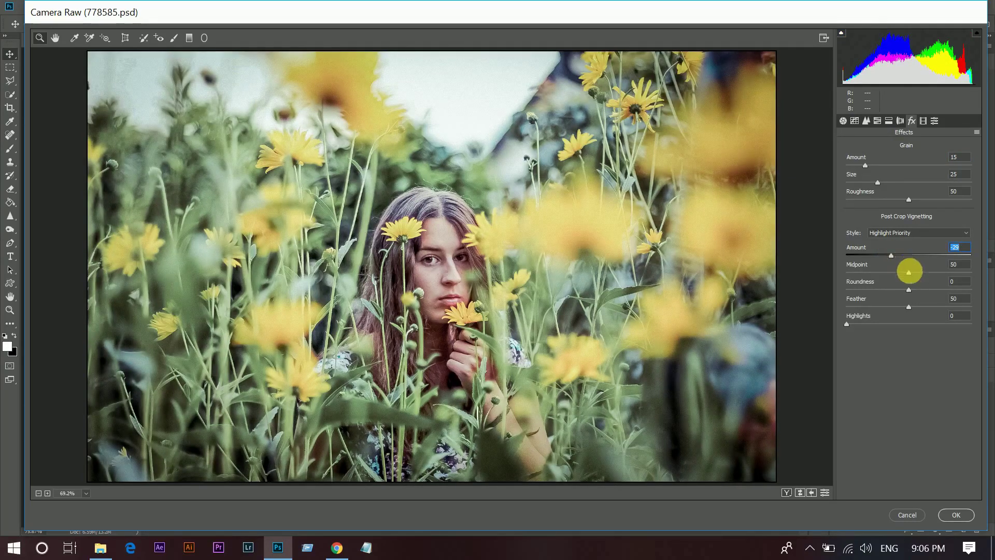
drag(857, 272, 850, 272)
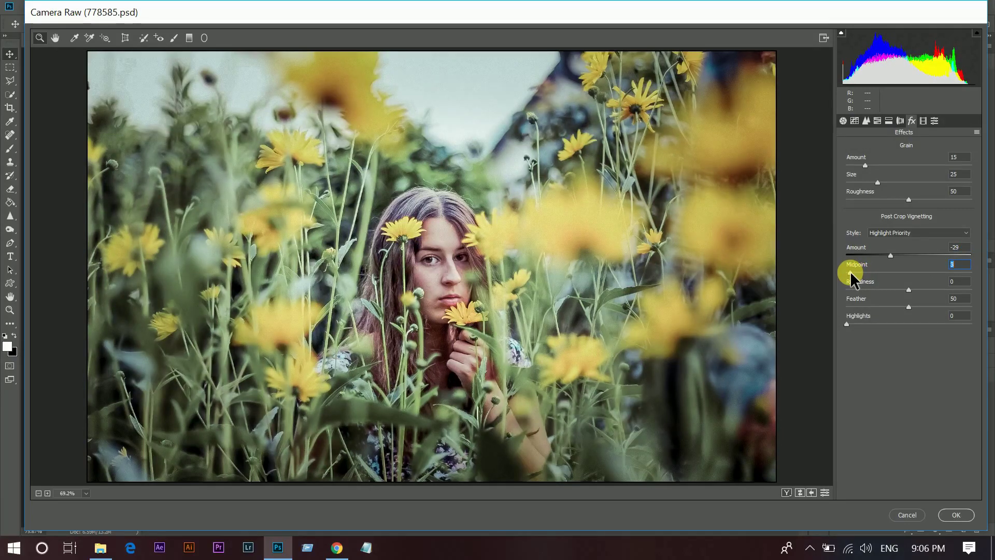
drag(850, 272, 848, 271)
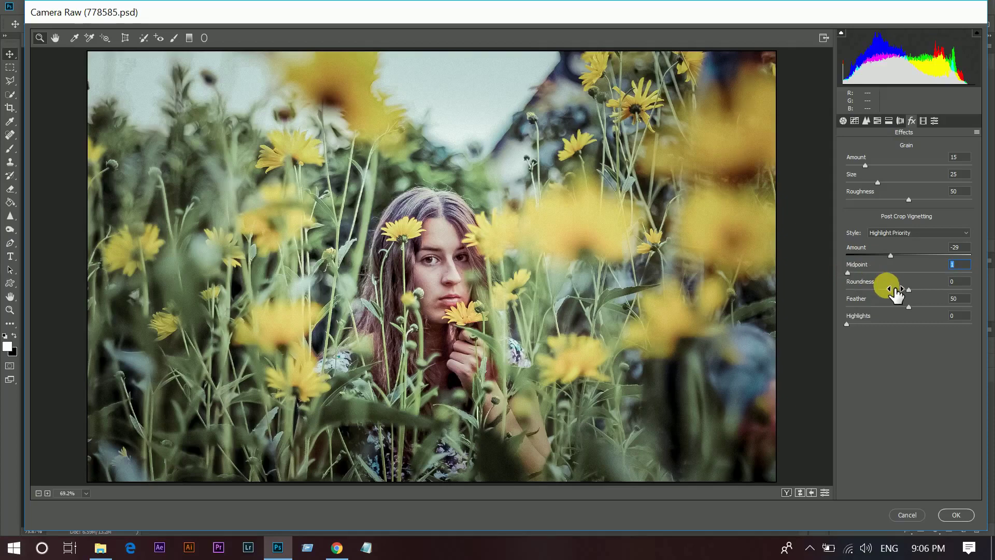
drag(914, 290, 946, 306)
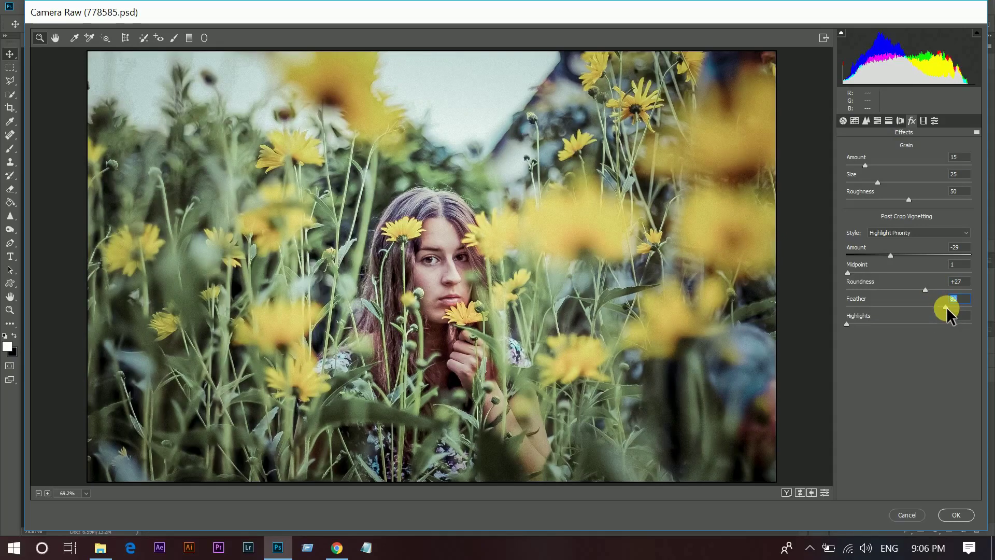
drag(878, 324, 969, 325)
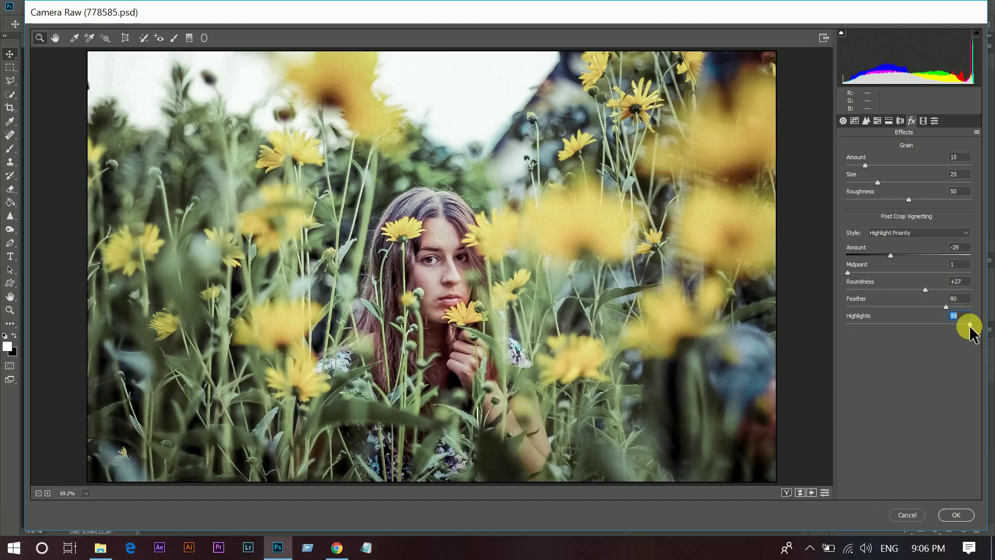
Calibrate the Red Primary to hue +27 and saturation -8
click(923, 121)
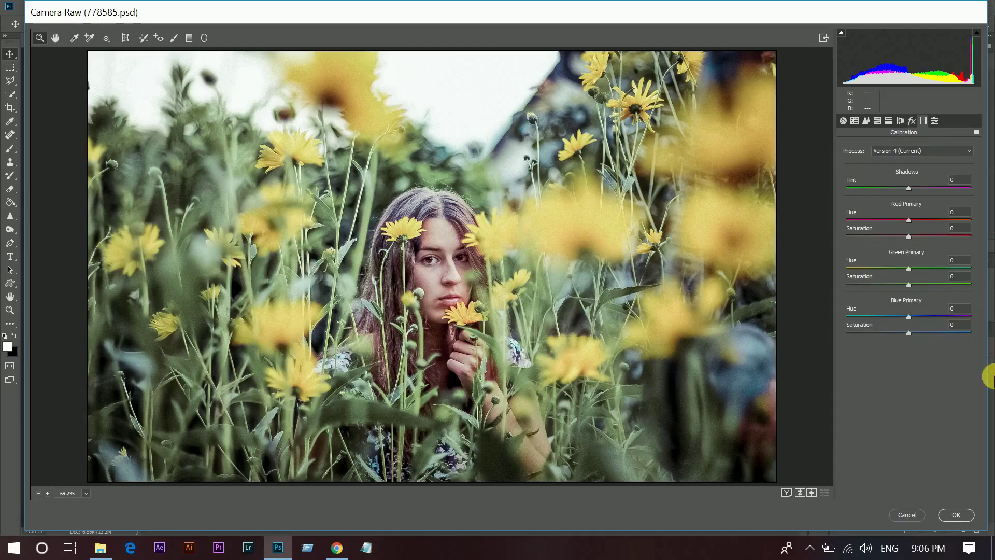
click(927, 219)
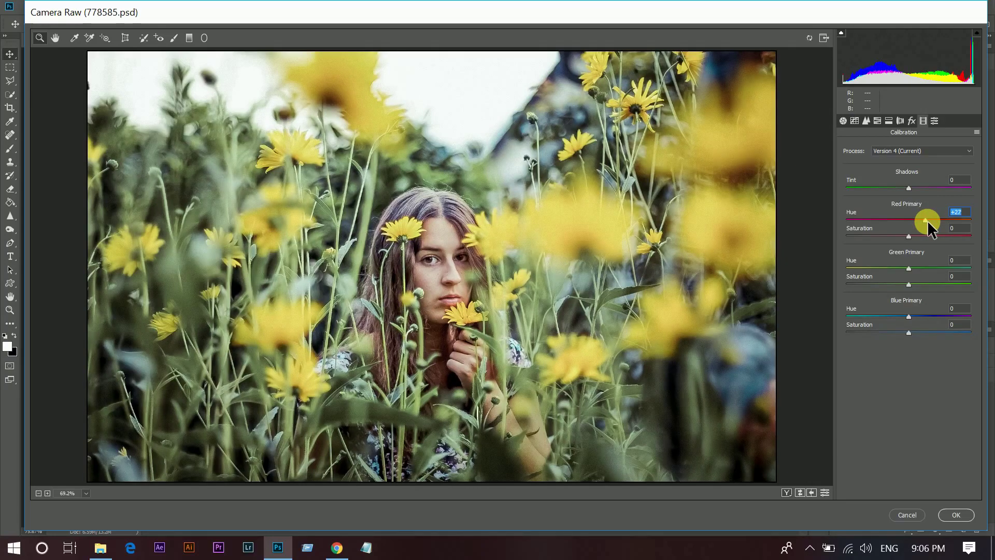
click(904, 236)
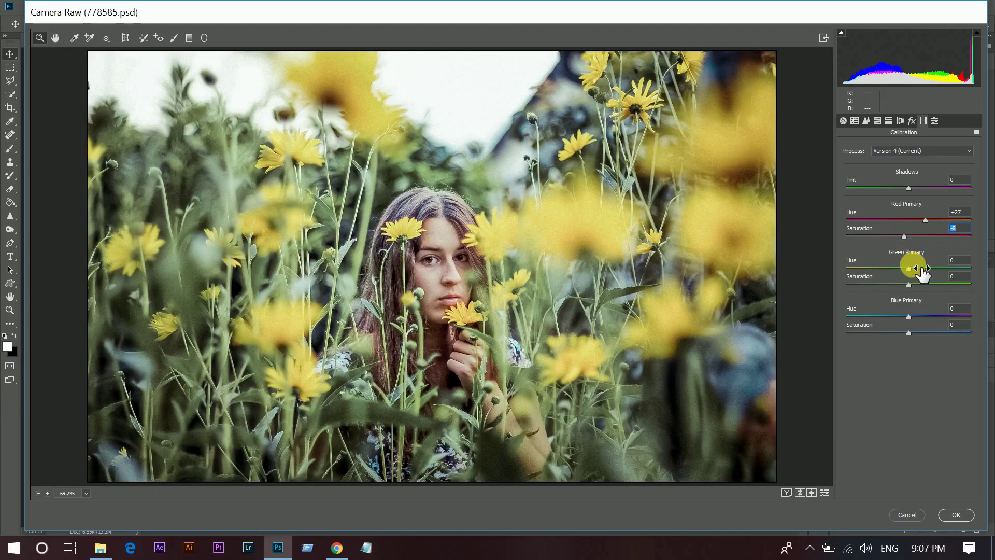
Calibrate the Green Primary to hue +30 and saturation -19
drag(937, 268, 931, 268)
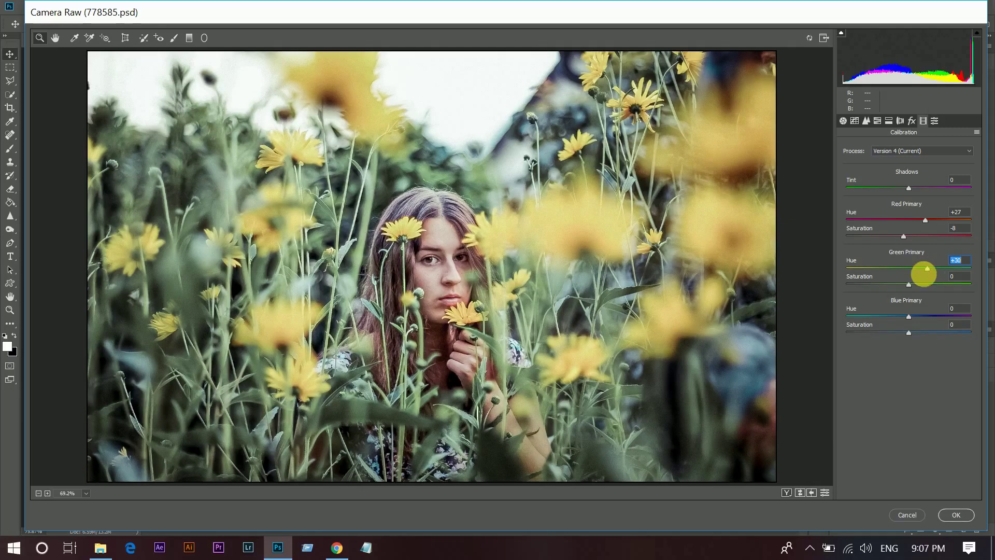
click(891, 283)
drag(890, 284, 896, 284)
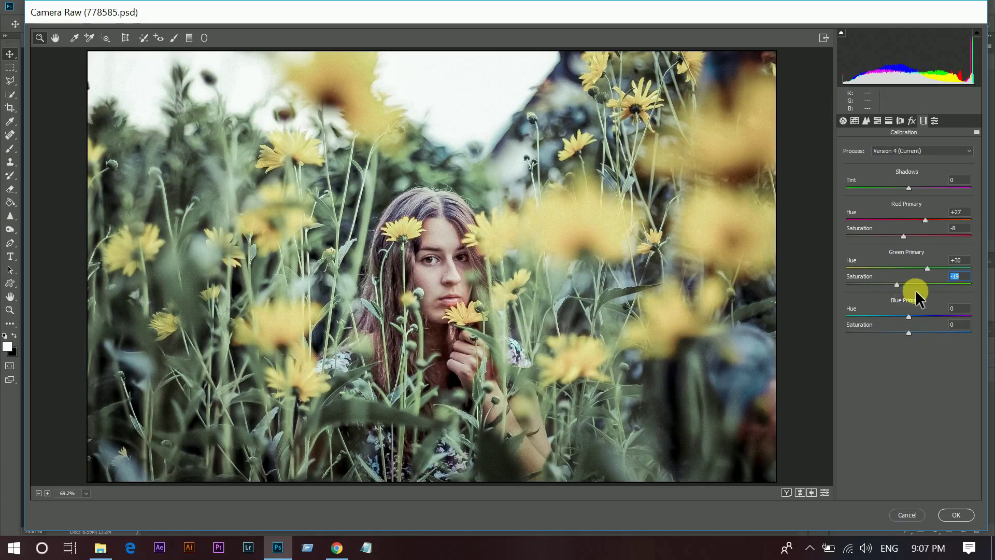
Calibrate the Blue Primary to hue +4 and saturation +15
drag(918, 314, 911, 316)
drag(931, 334, 925, 335)
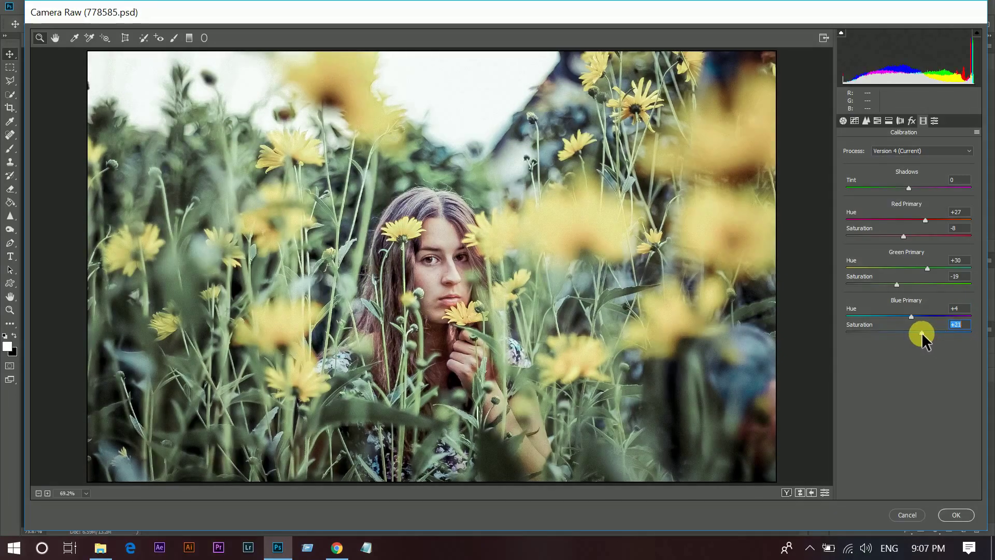
drag(927, 332, 920, 333)
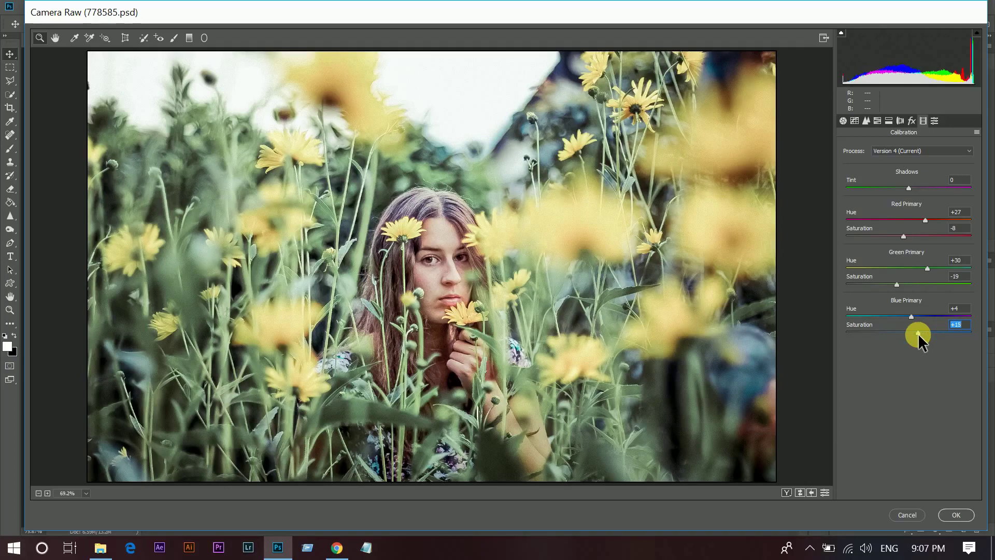
Add shadow, midtone and highlight points to the RGB point curve near input/output 47/47, 128/124 and 195/190
click(865, 120)
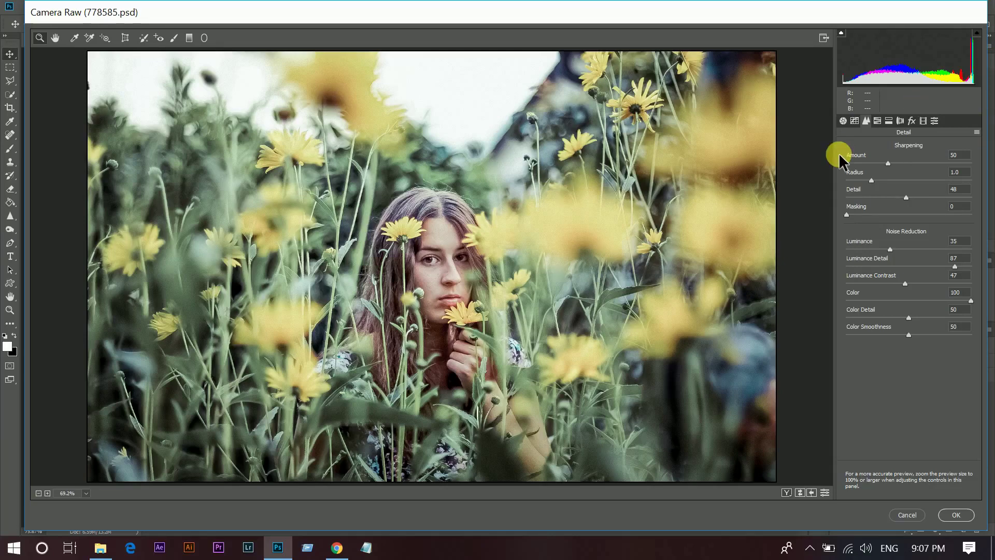
click(853, 121)
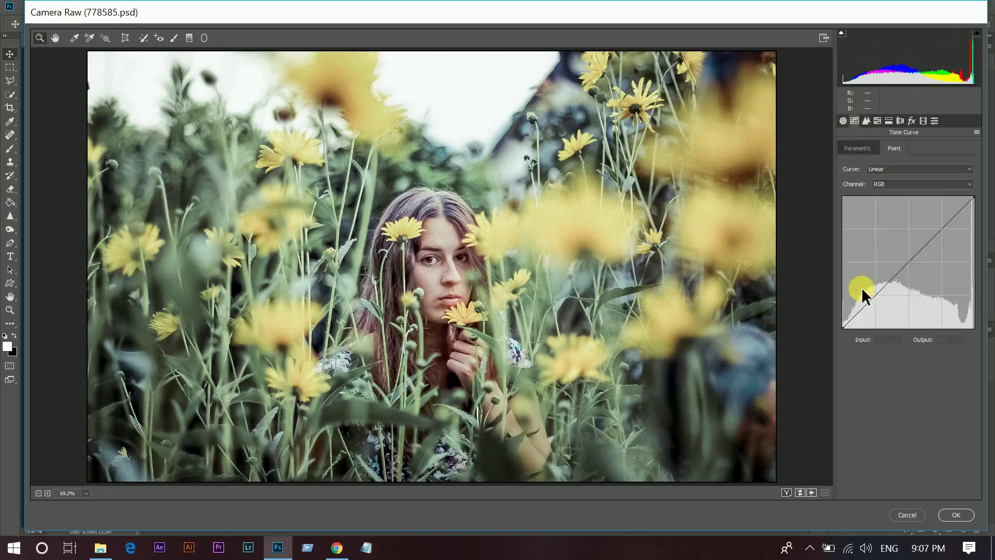
click(853, 337)
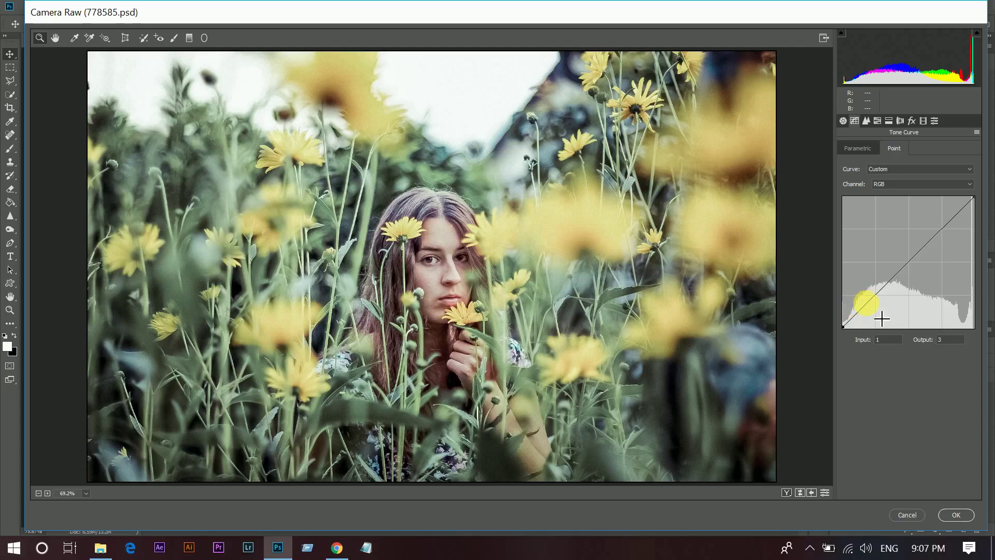
click(867, 304)
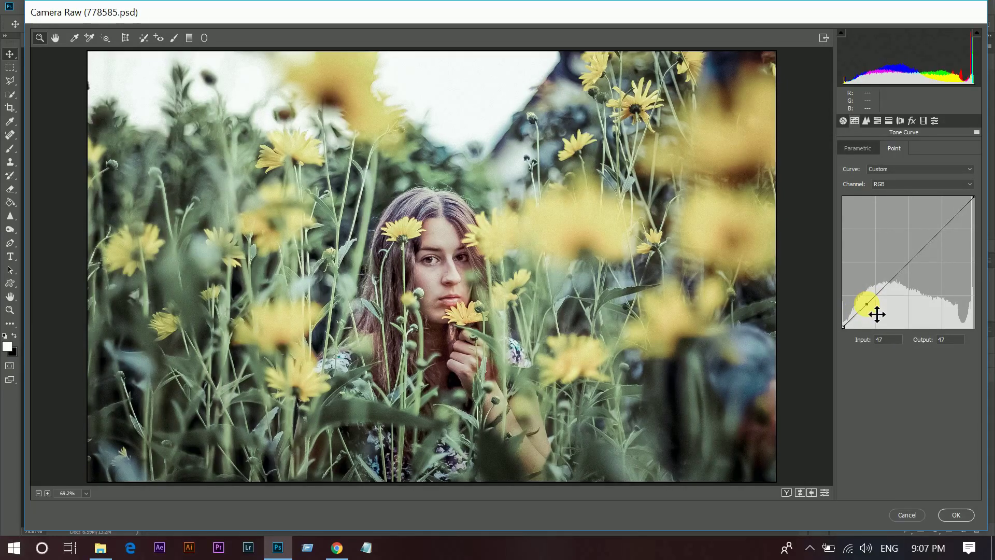
click(963, 241)
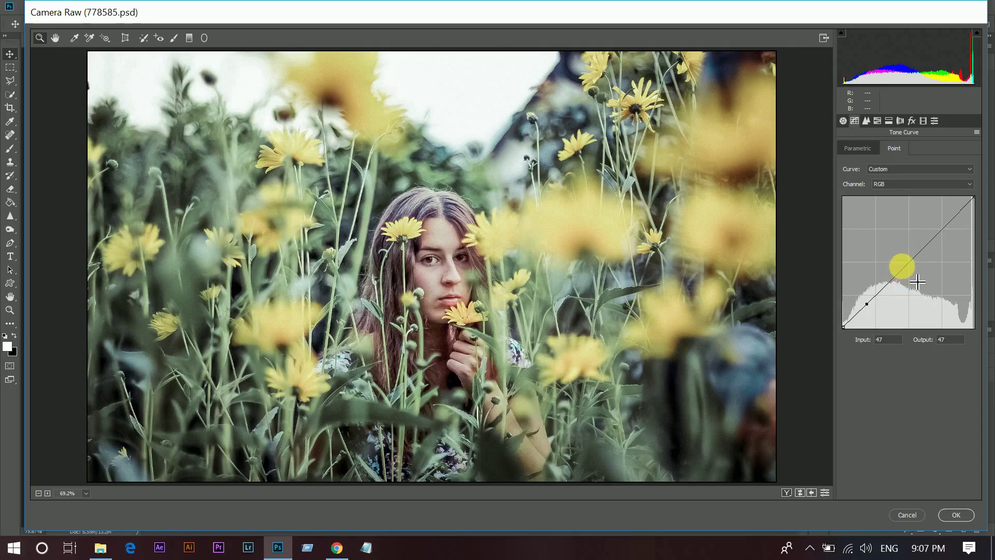
click(908, 264)
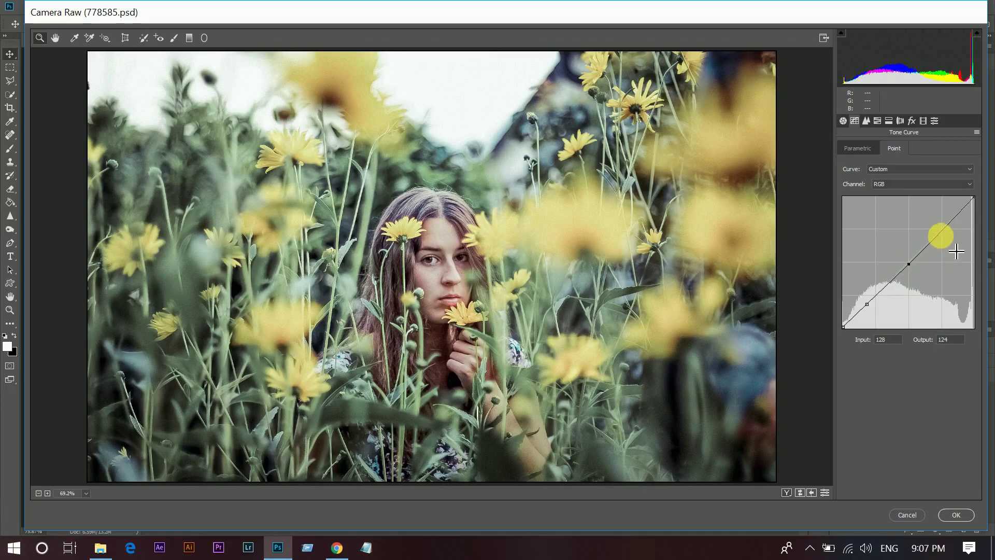
click(943, 230)
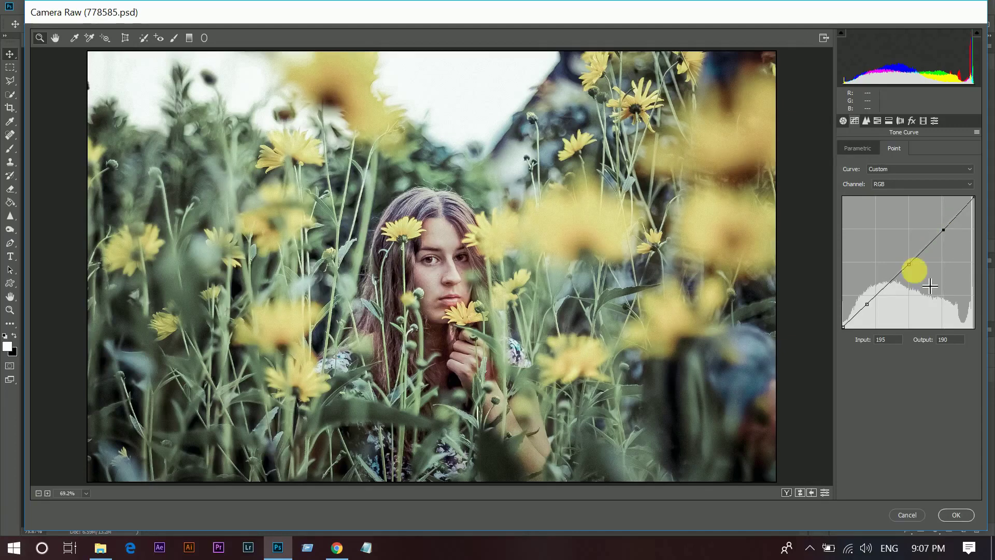
Fade the RGB curve by raising the black point to output 45, lowering the white point to 232 and moving the midtone point to 141/111
drag(844, 326, 850, 320)
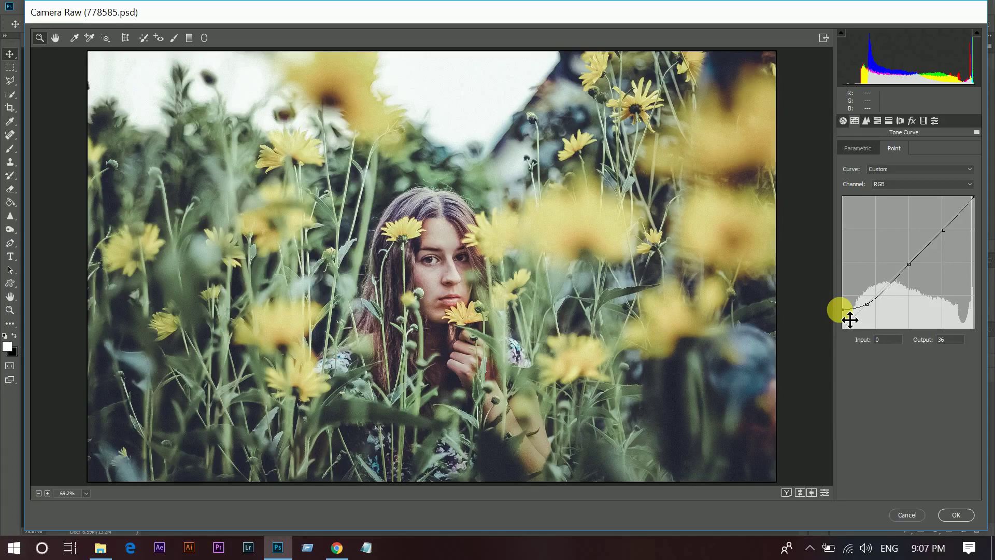
drag(909, 265, 922, 279)
drag(952, 239, 953, 244)
drag(984, 207, 986, 219)
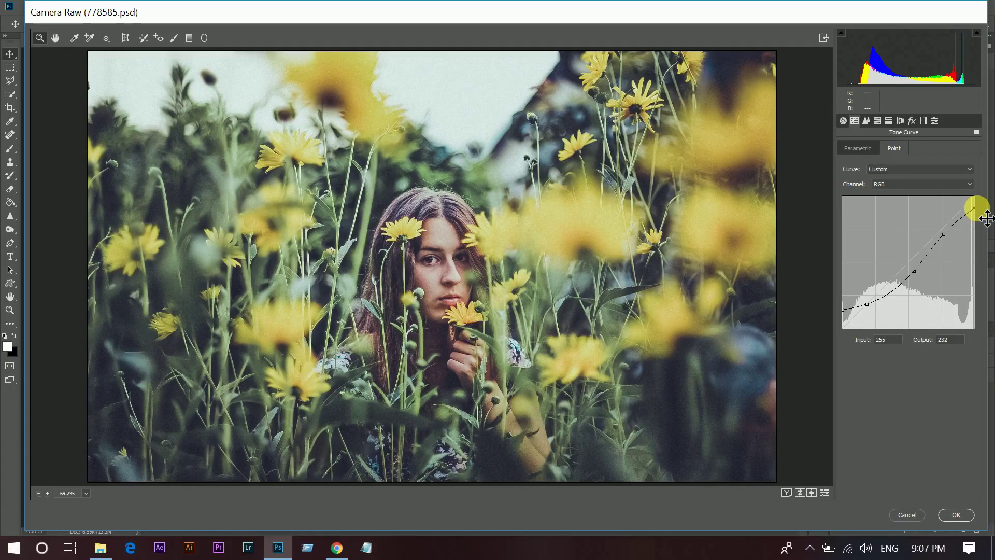
drag(853, 318, 852, 314)
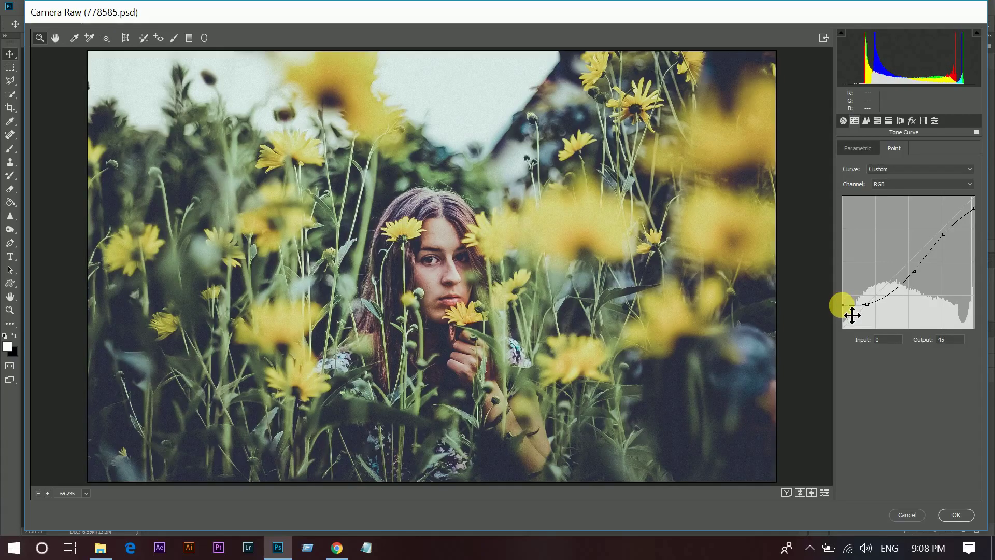
click(914, 271)
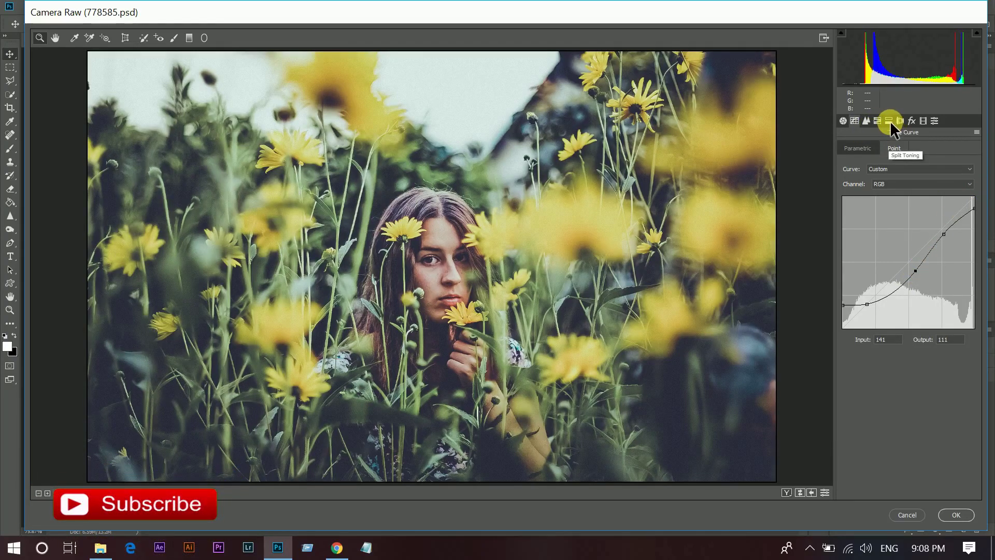
Compare the original and graded photo side by side in the before/after view
key(q)
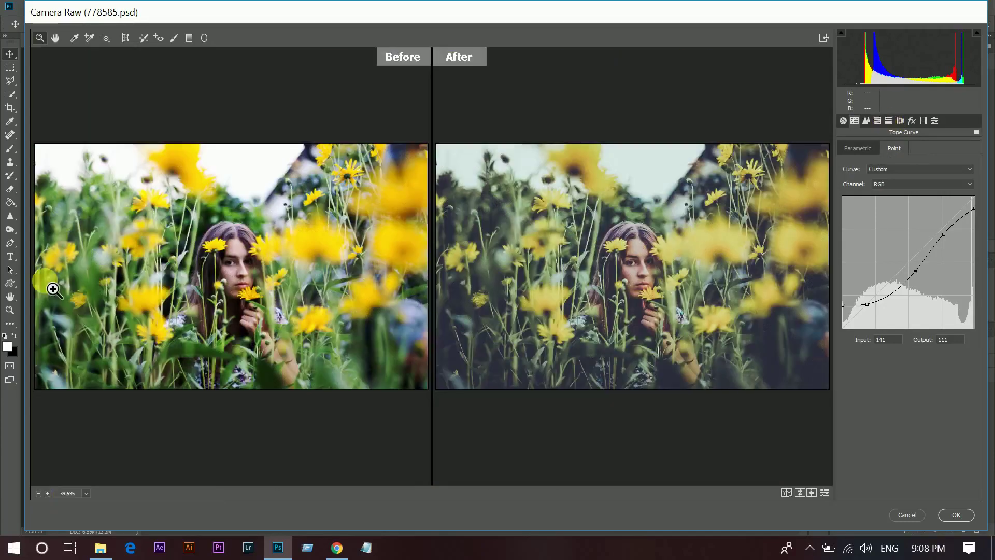
Examine the before/after comparison up close around the blurred flowers and the woman's face, and return to the full photo
click(394, 273)
click(396, 275)
click(397, 275)
click(396, 275)
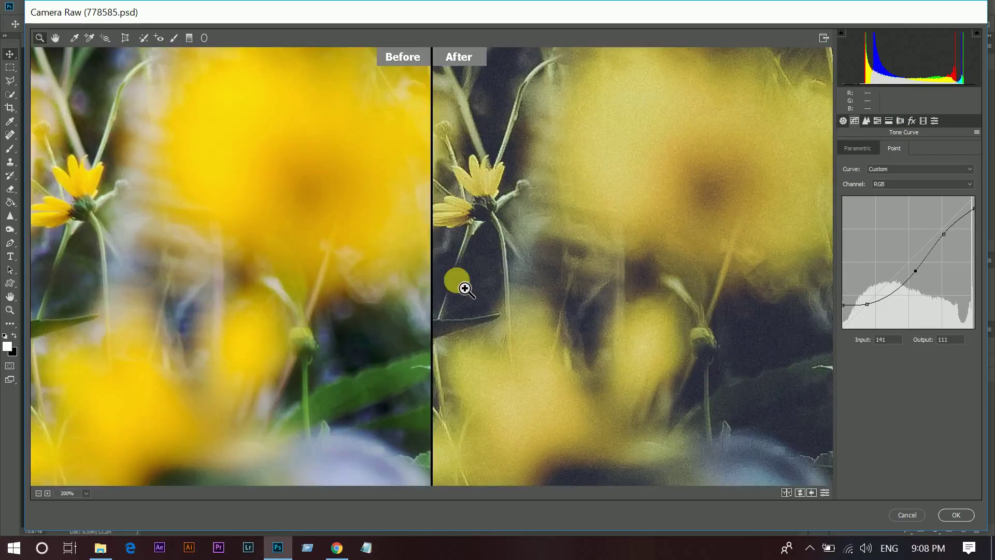
alt+click(321, 276)
alt+click(322, 276)
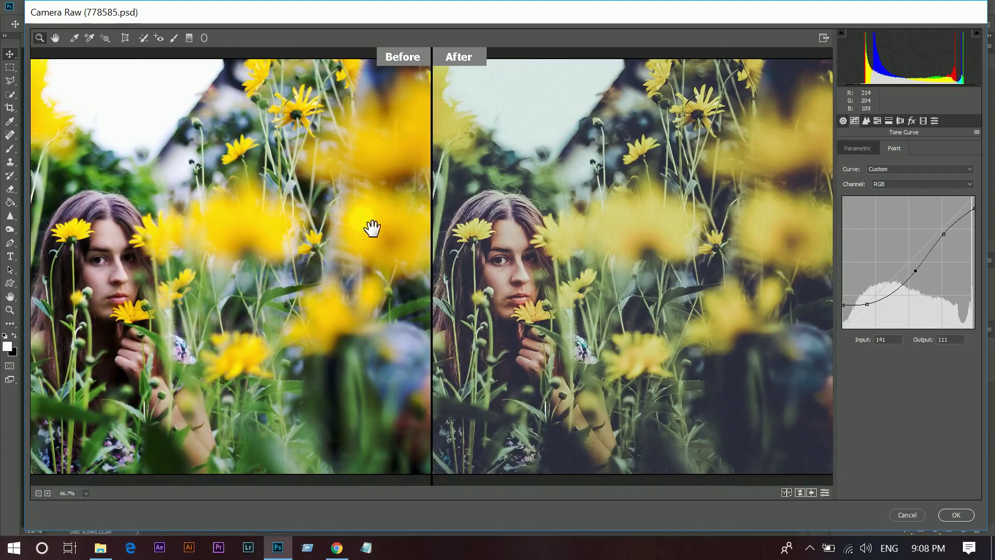
drag(378, 245, 404, 287)
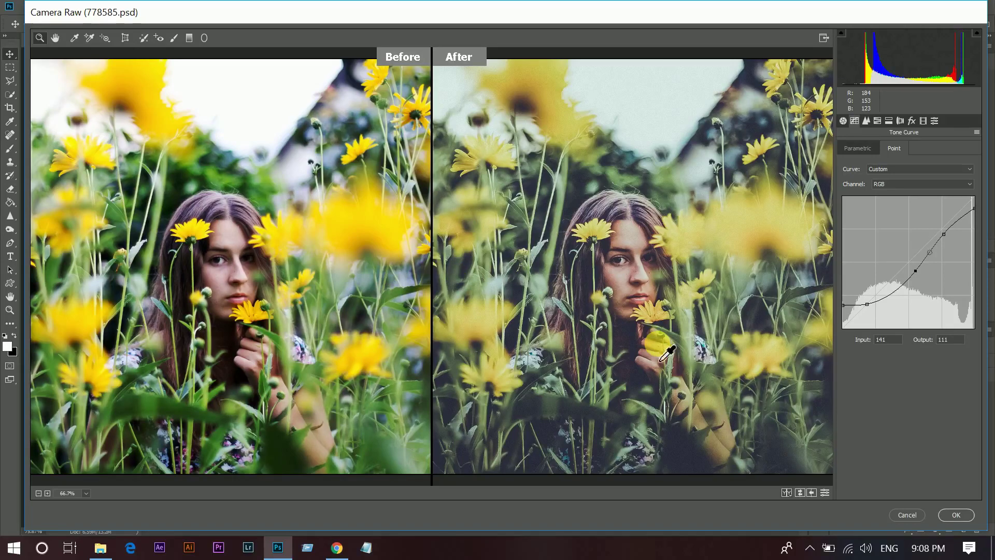
key(ctrl+0)
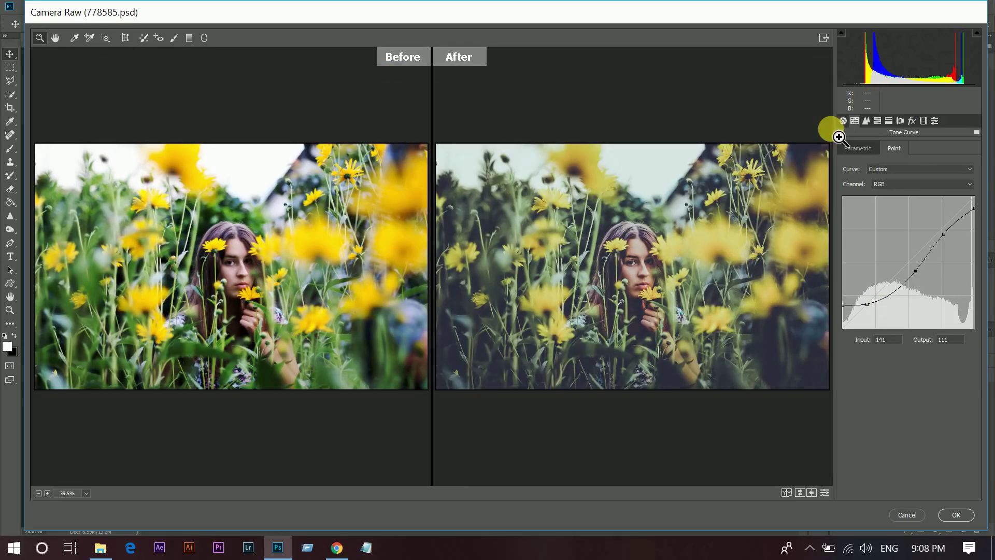
Review the Basic adjustments, apply the Camera Raw grade to Layer 1, and toggle the layer's visibility to compare it with the original
click(843, 120)
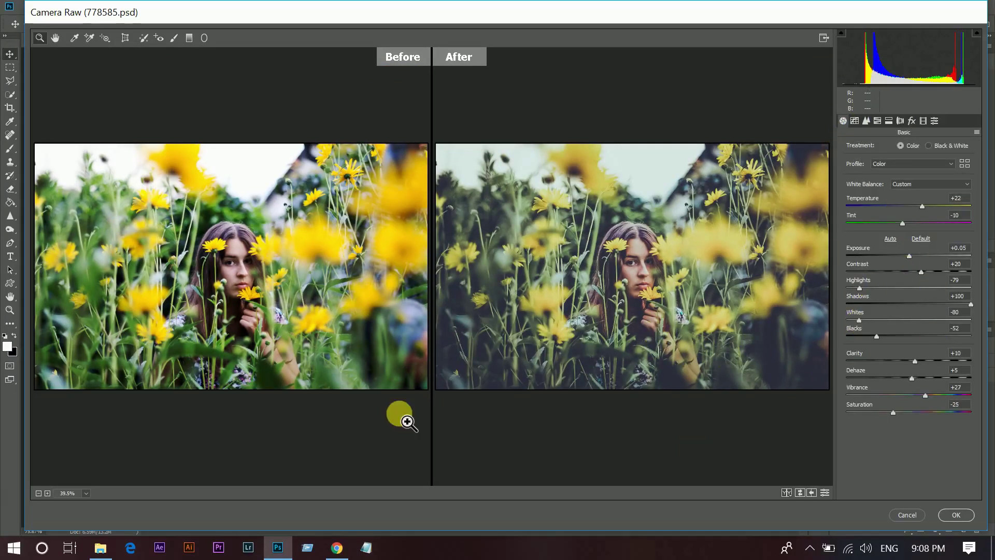
click(956, 514)
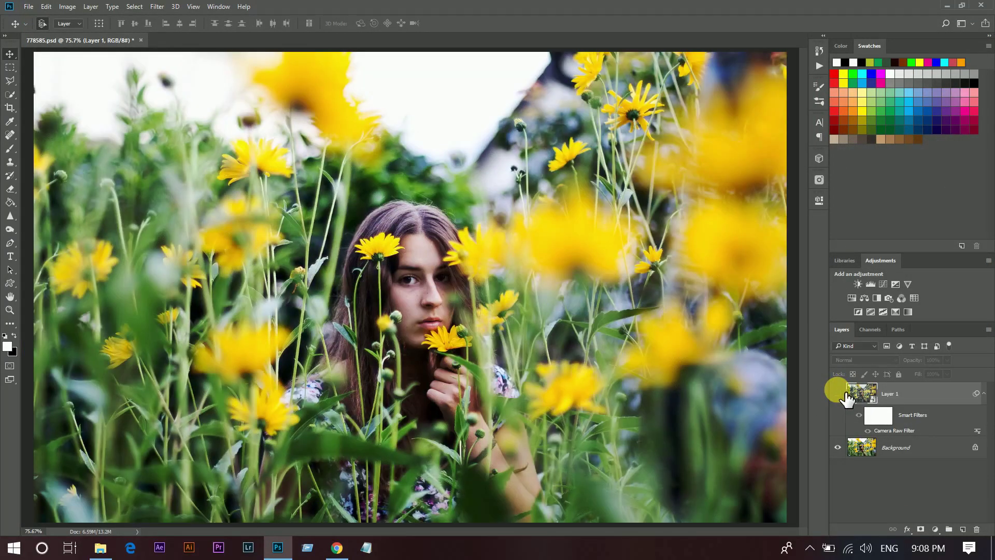
click(838, 393)
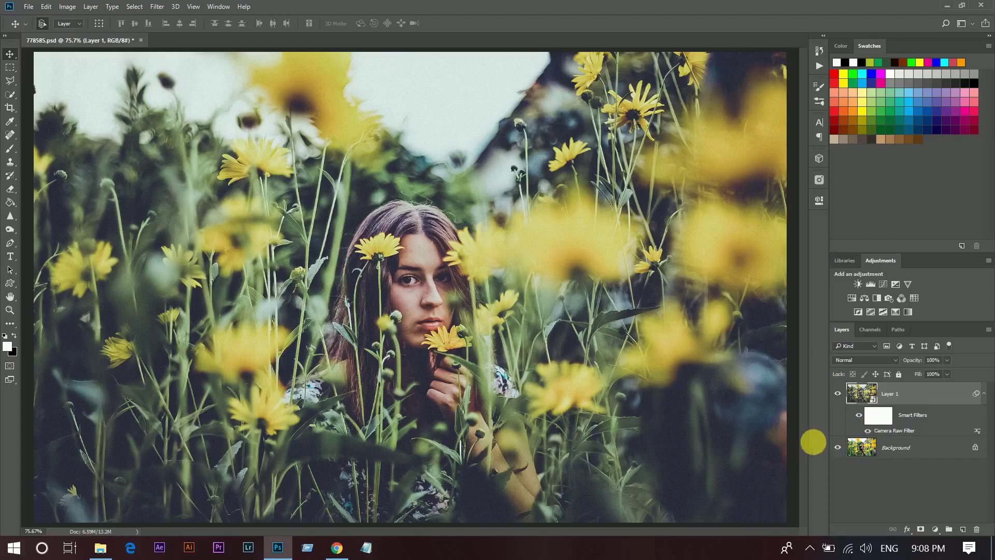